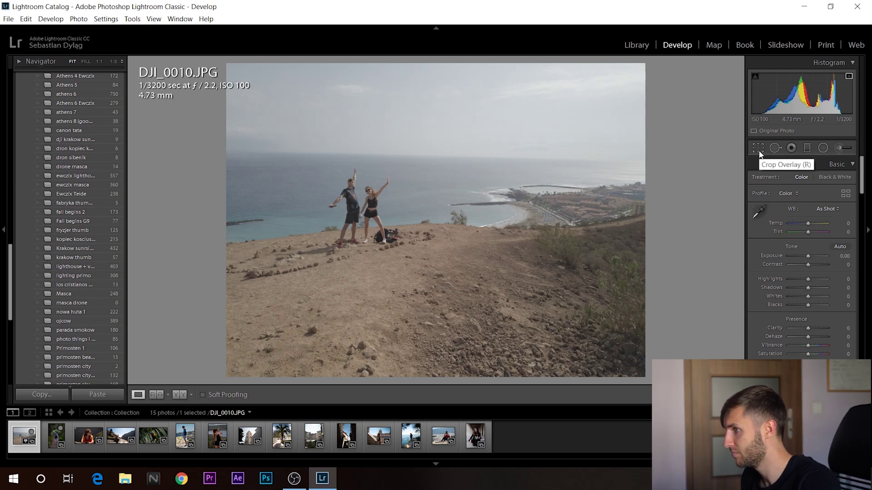
- Straighten the beach photo by tracing the sea horizon, rotating it to an angle of -1.47, and apply the crop
click(758, 152)
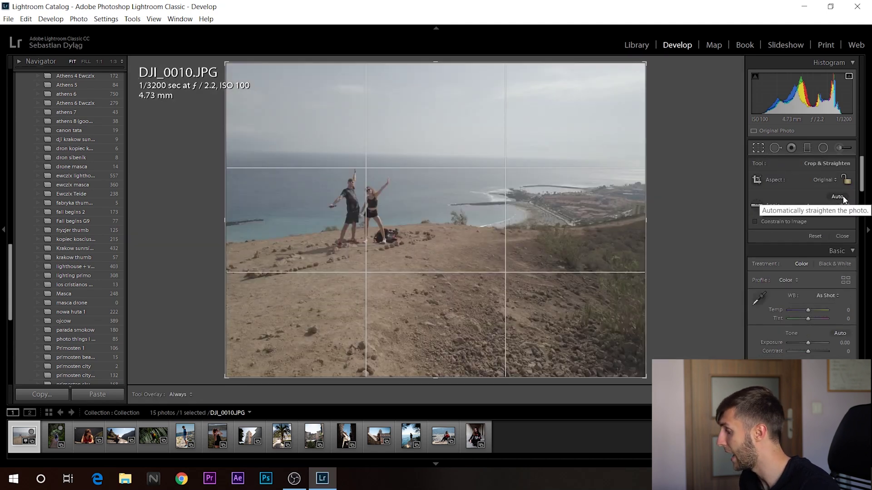
click(757, 206)
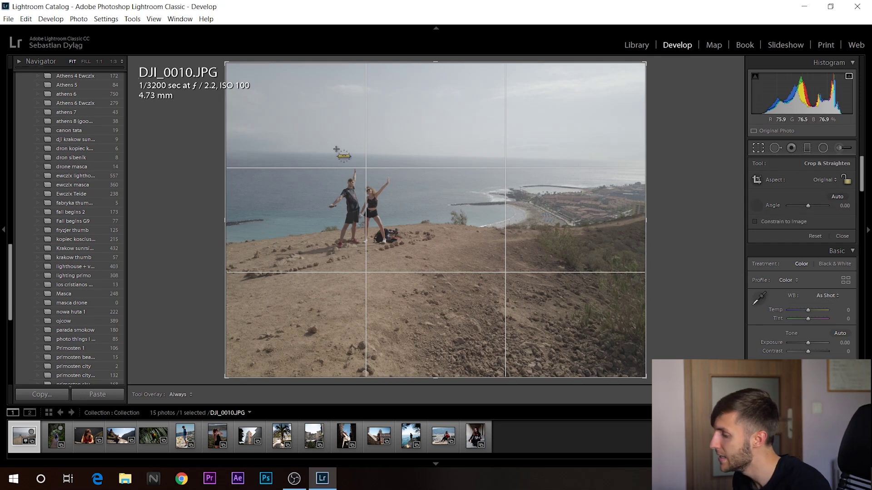
drag(433, 158, 537, 160)
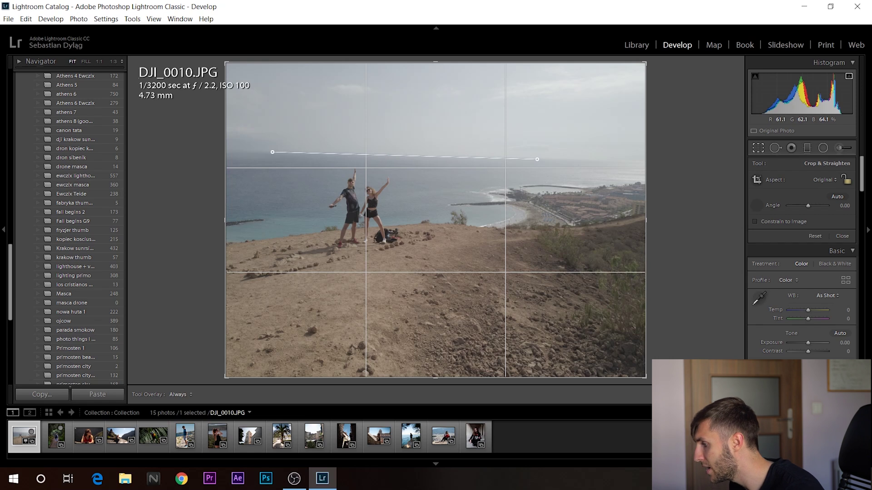
drag(538, 159, 536, 159)
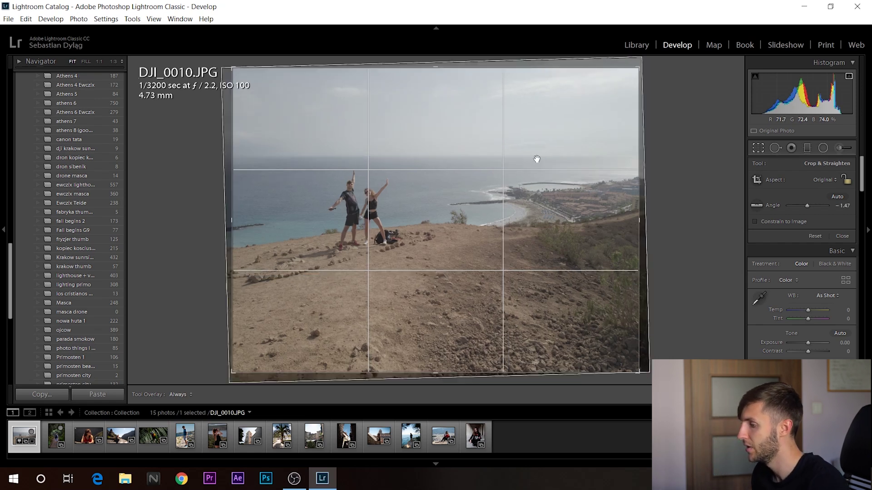
key(Return)
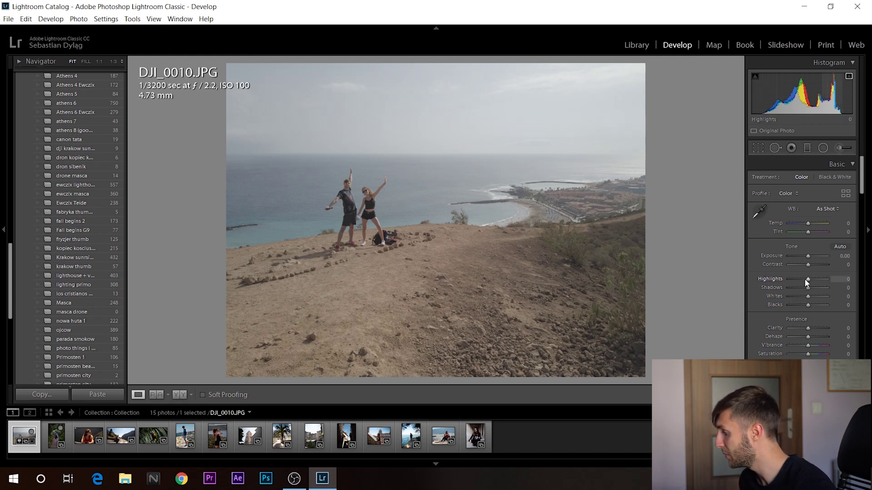
- Set the beach photo's Highlights to -100, Shadows to -52, Clarity to +31 and Vibrance to +100
drag(804, 279, 790, 278)
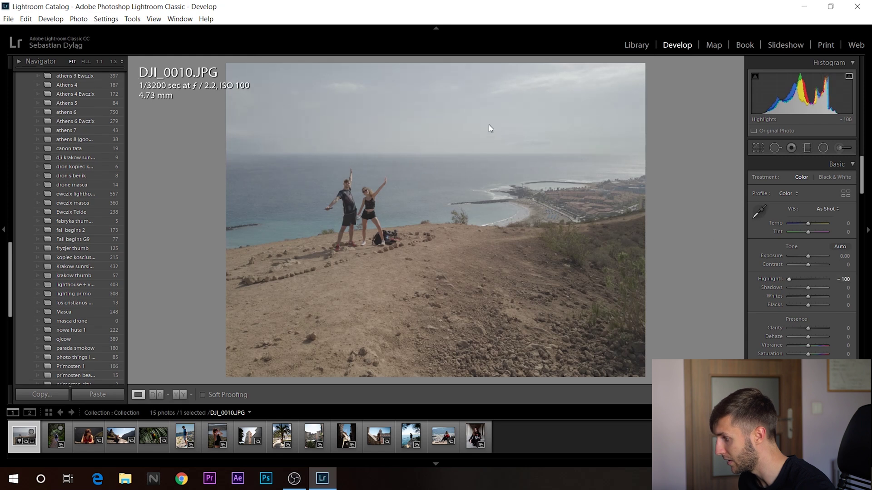
drag(808, 288, 799, 289)
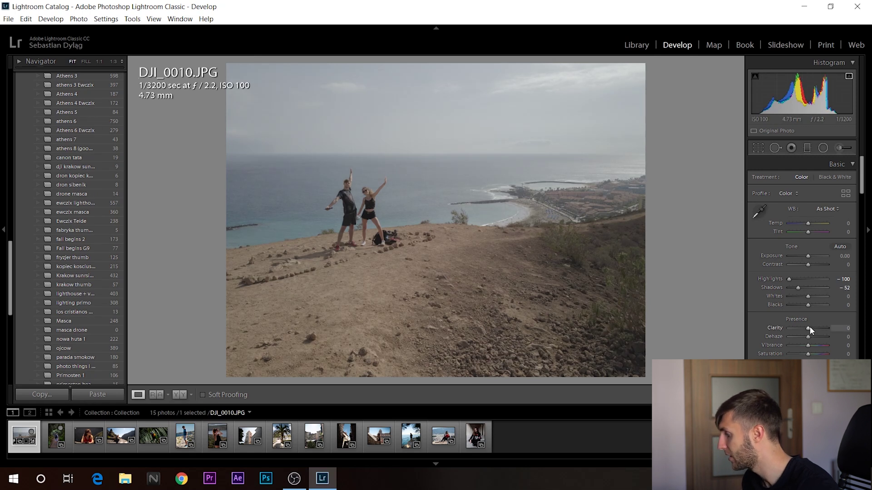
drag(814, 327, 815, 328)
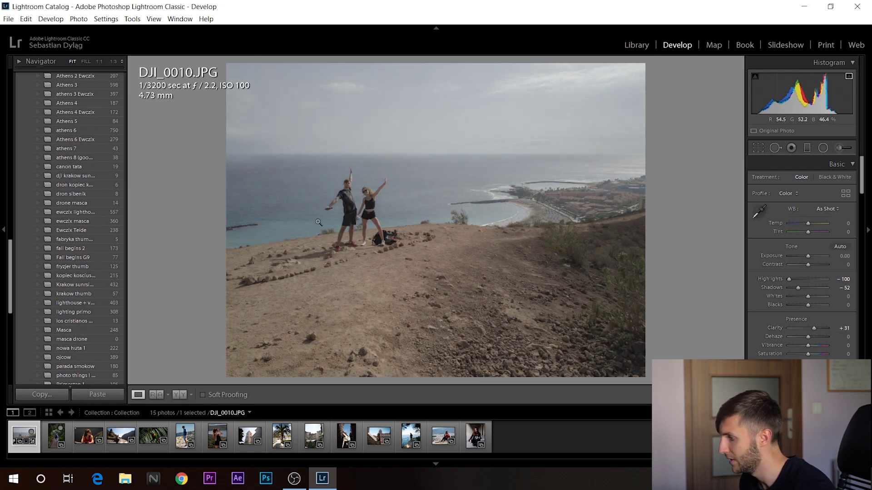
drag(809, 346, 829, 346)
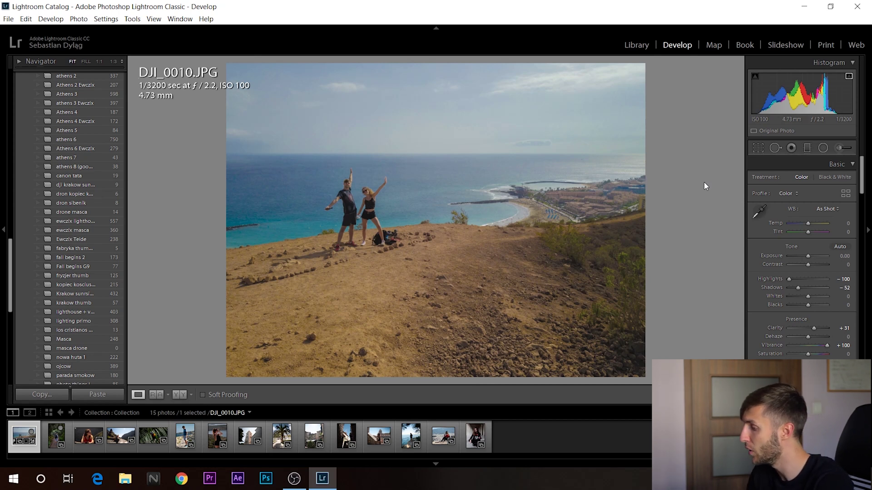
- Compare the edited beach photo with its original version by switching between the before and after views
key(backslash)
key(backslash)
key(backslash)
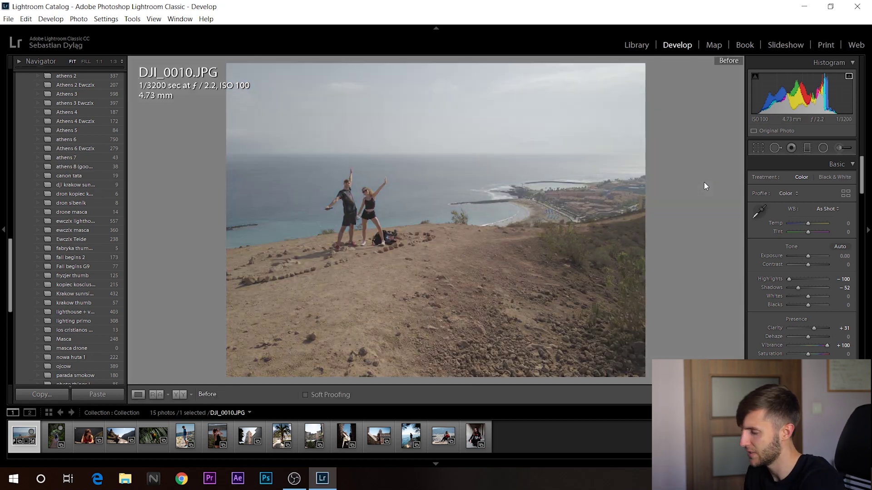
key(backslash)
key(backslash)
key(backslash)
key(backslash)
key(backslash)
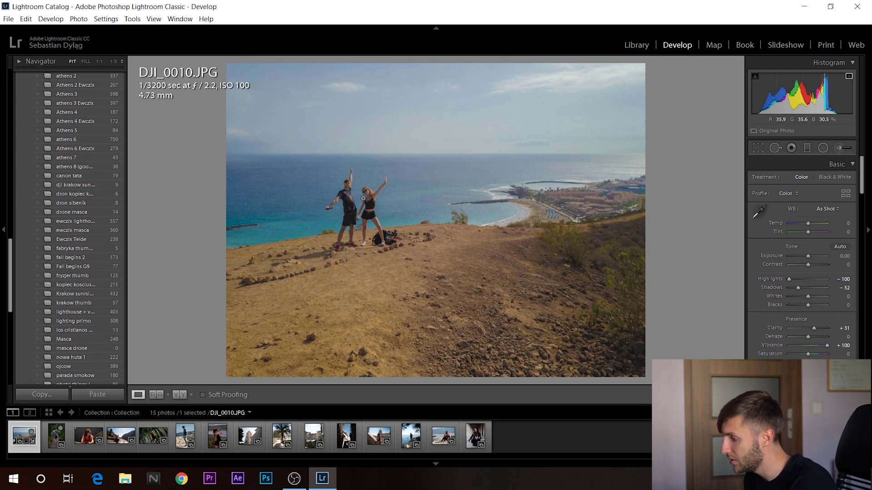
- Set the beach photo's Saturation to +33 and compare the result with the original
drag(807, 354, 837, 357)
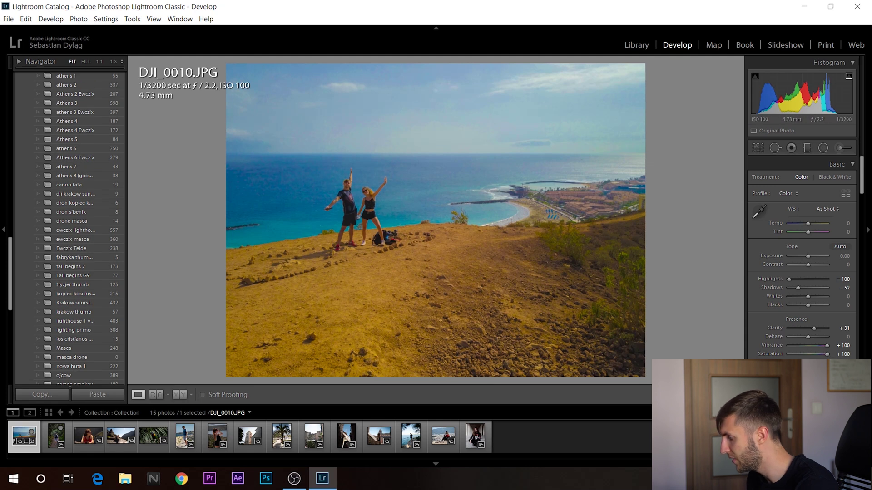
drag(837, 356, 815, 350)
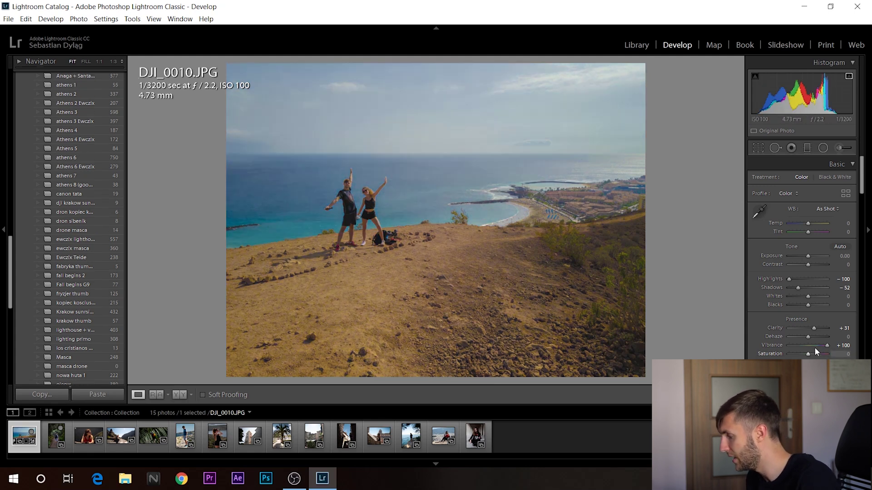
drag(809, 356, 814, 357)
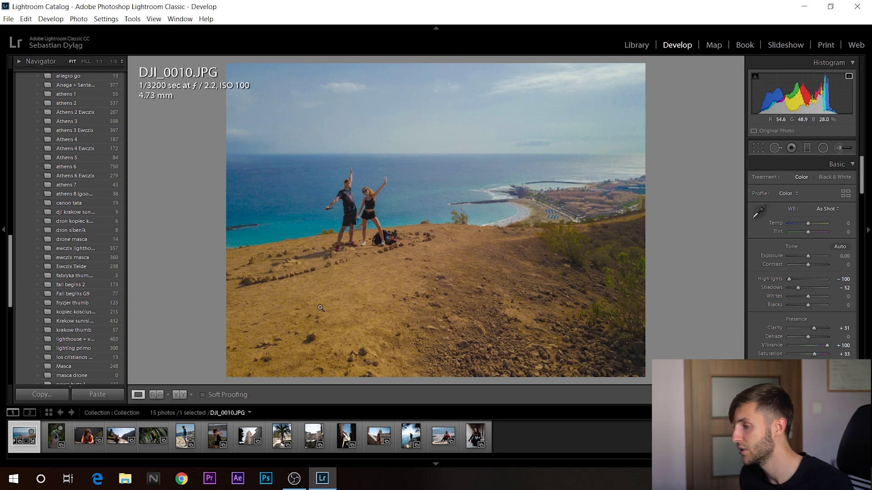
key(backslash)
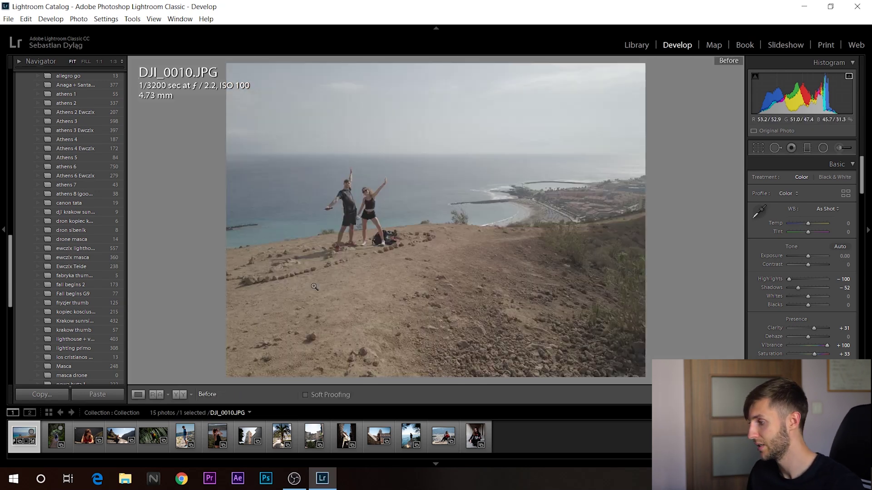
key(backslash)
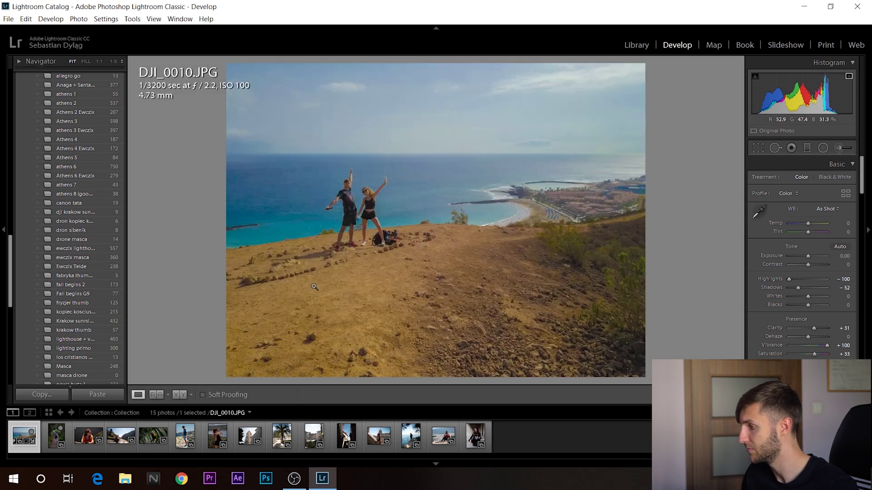
- Open the forest photo _DSC0034.NEF and crop it slightly tighter at the top and left, centring the man on the boardwalk
click(57, 436)
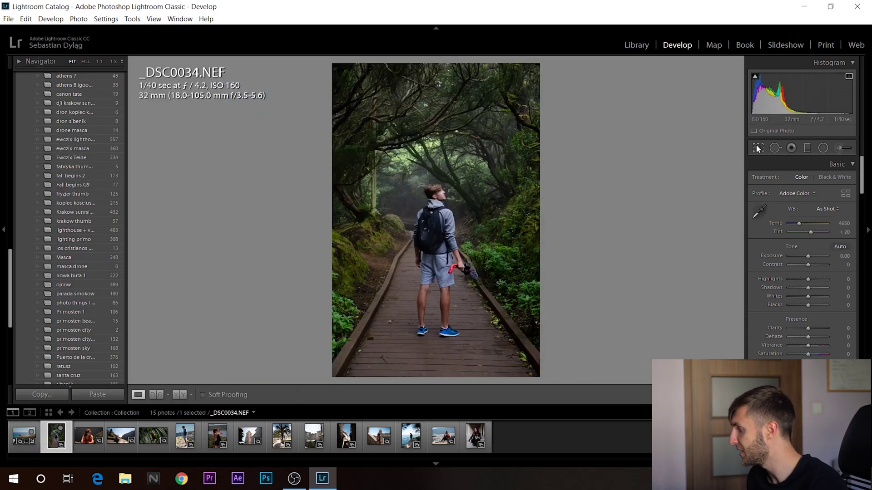
key(r)
drag(332, 64, 336, 75)
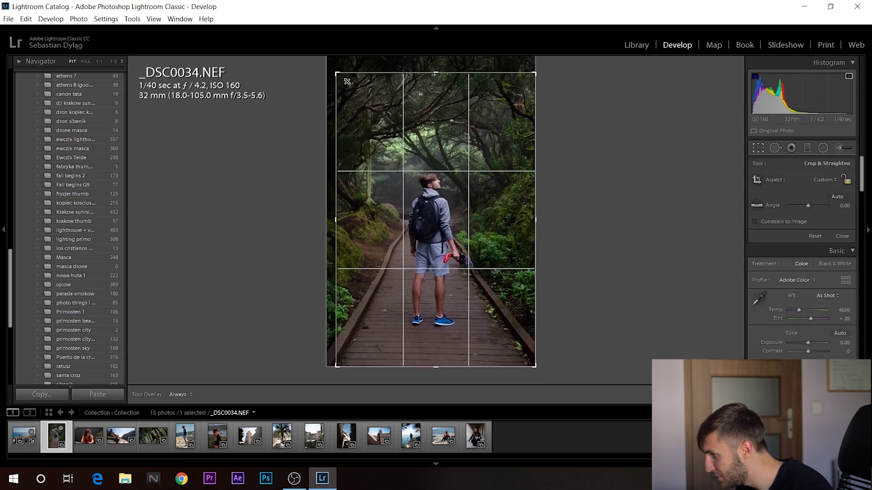
drag(434, 73, 434, 75)
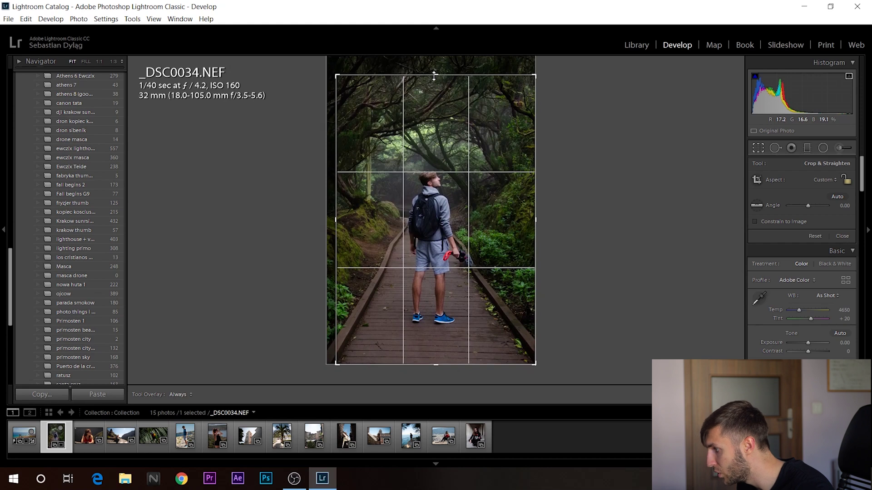
drag(487, 212, 494, 210)
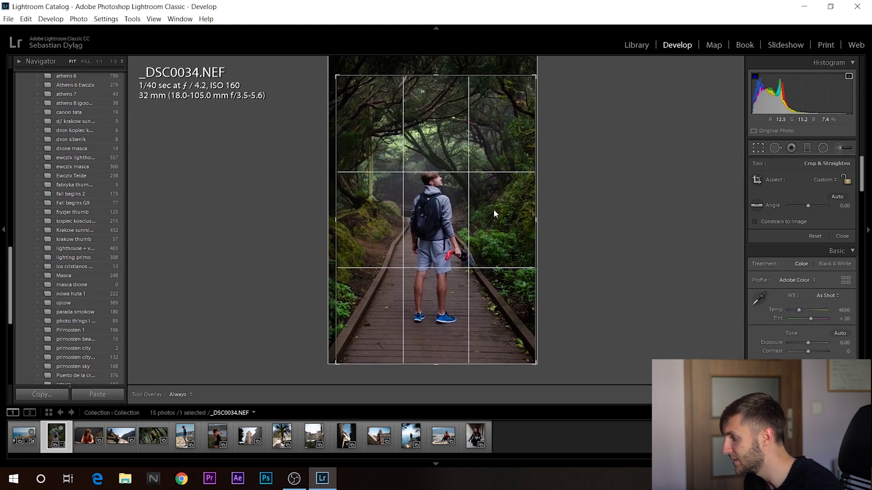
key(Return)
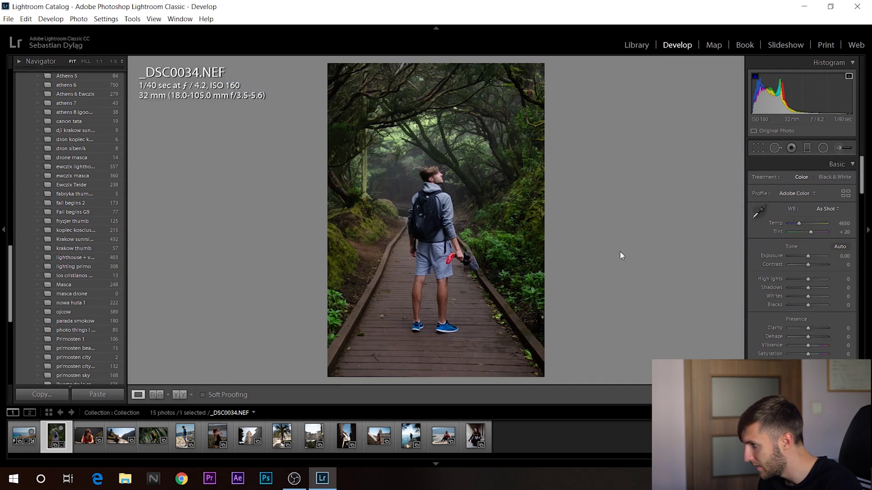
- Refine the forest photo's crop by trimming a little more from its right edge and top, and apply it
click(758, 147)
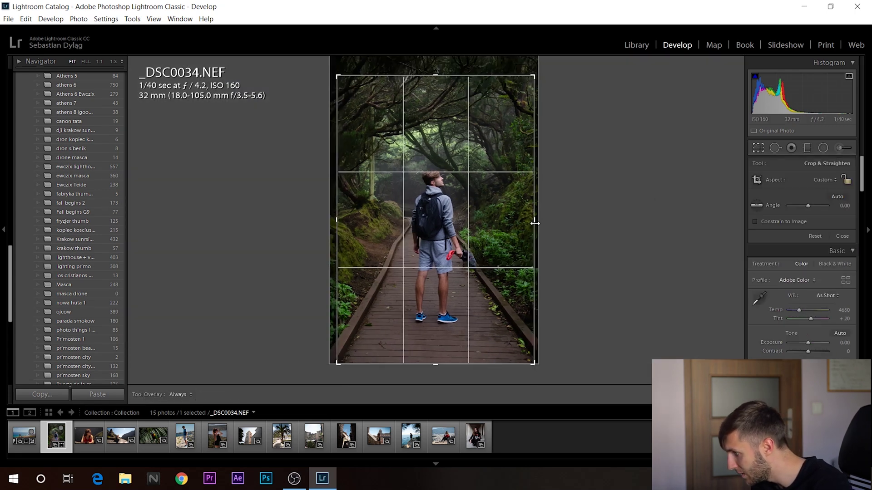
key(Return)
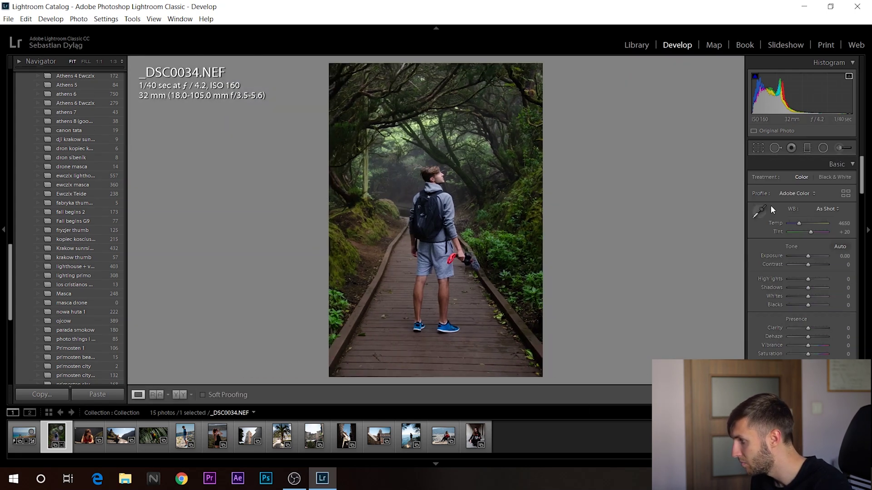
click(758, 147)
drag(539, 224, 532, 226)
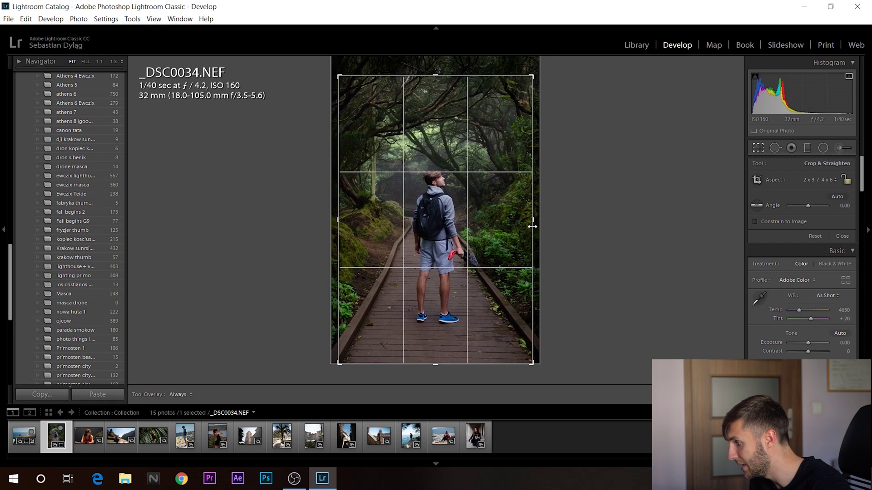
click(727, 394)
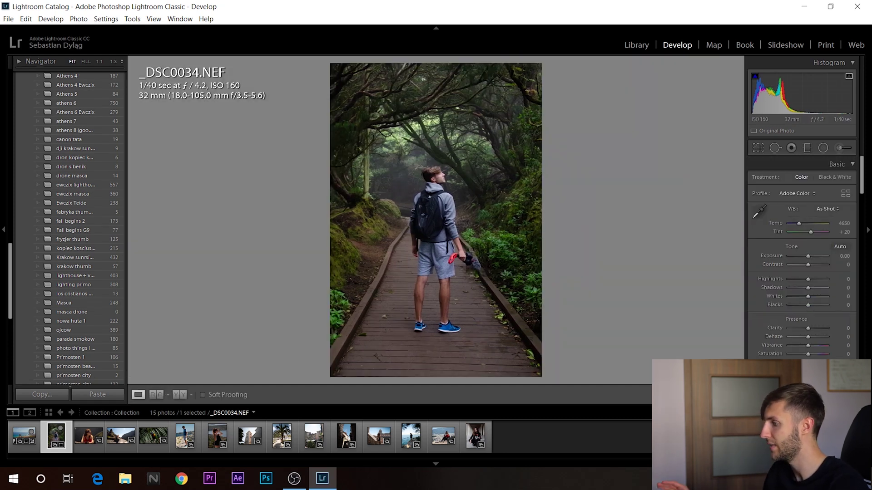
click(758, 148)
drag(475, 89, 473, 55)
click(727, 395)
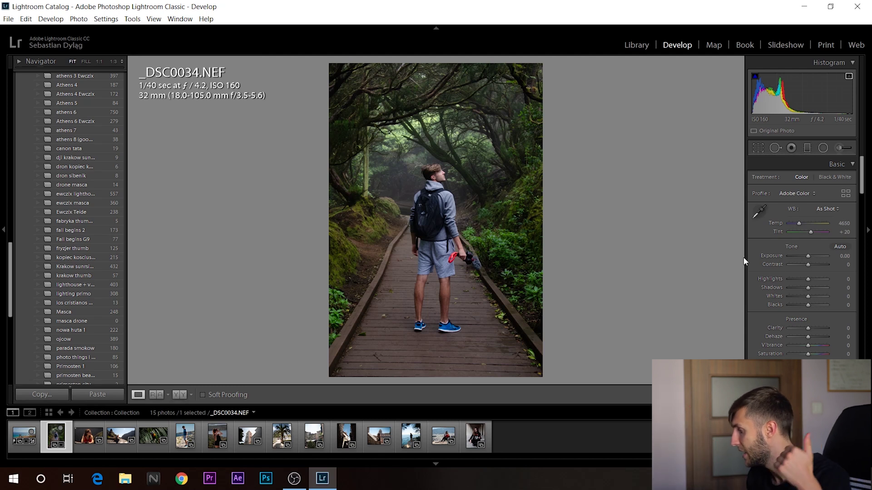
- Set the forest photo's Highlights to -81, Shadows to +86, Clarity to +62 and Vibrance to +74, and compare it with the original
drag(806, 281, 791, 278)
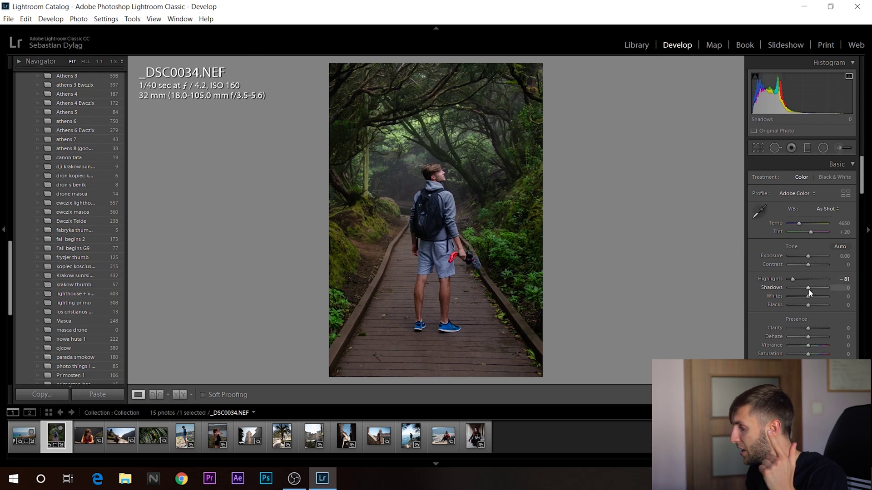
mouse_move(810, 289)
mouse_down()
mouse_move(835, 289)
mouse_move(824, 291)
mouse_up()
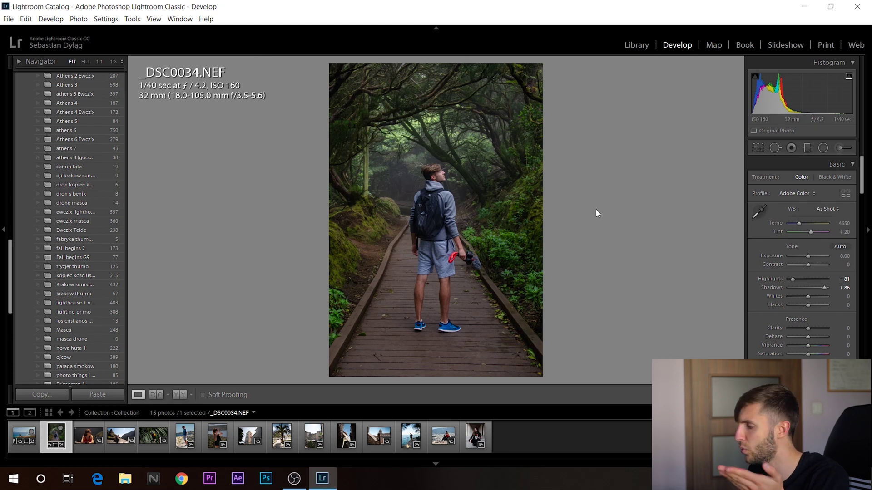
drag(815, 328, 821, 346)
key(backslash)
key(backslash)
key(backslash)
key(backslash)
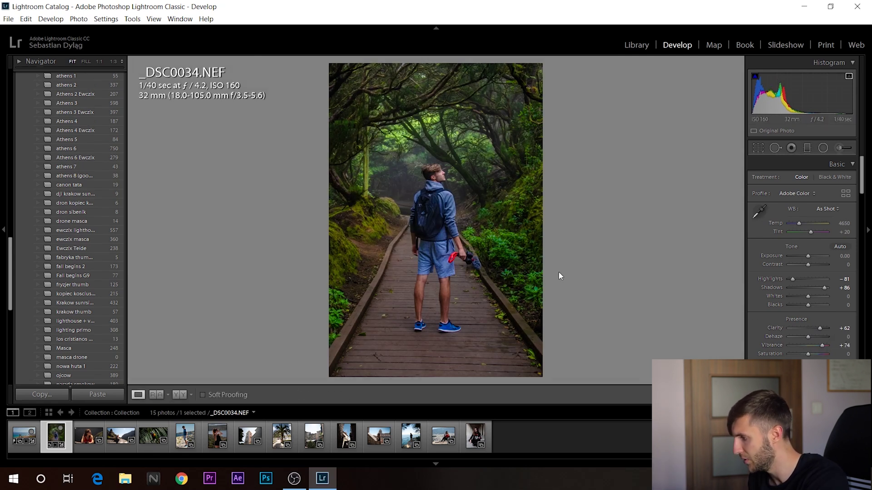
- Set the Blue saturation to -71 and compare the blue shoes with the original up close
scroll(850, 249, down, 10)
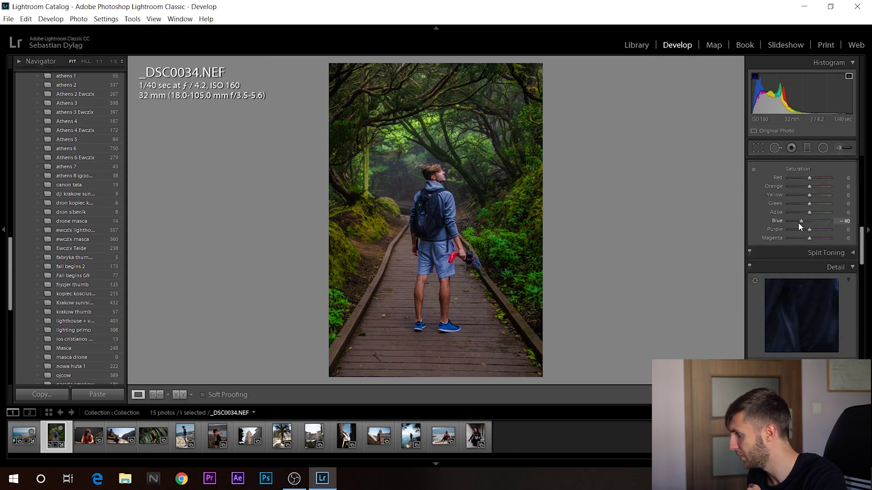
key(backslash)
key(backslash)
key(backslash)
click(451, 328)
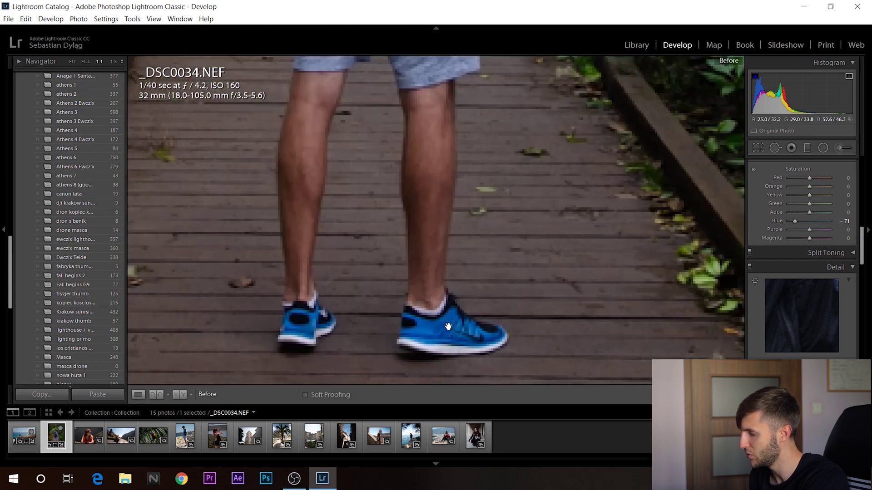
click(458, 303)
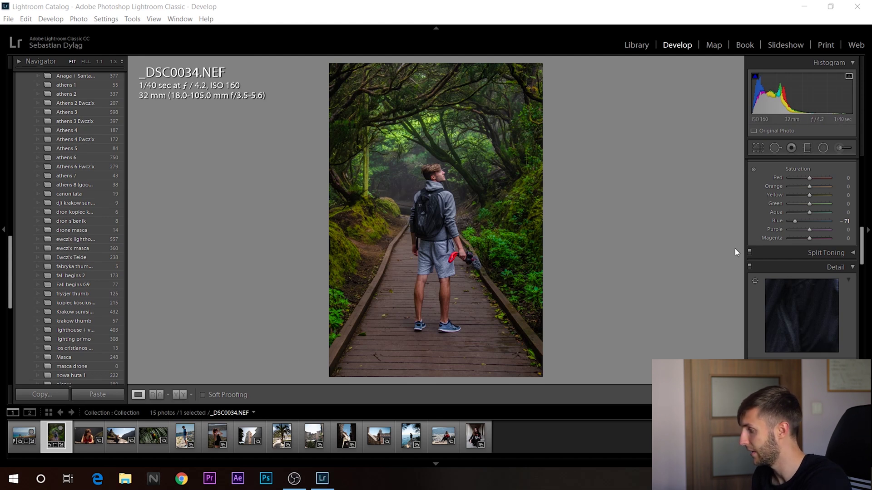
- Set the forest photo's Vibrance to +95 and overall Saturation to +24, and compare it with the original
scroll(854, 205, up, 5)
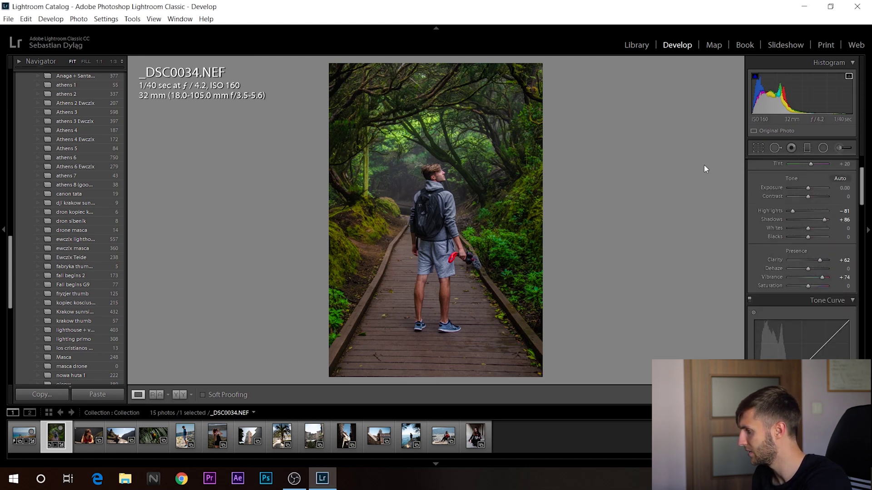
key(backslash)
key(backslash)
drag(823, 277, 827, 277)
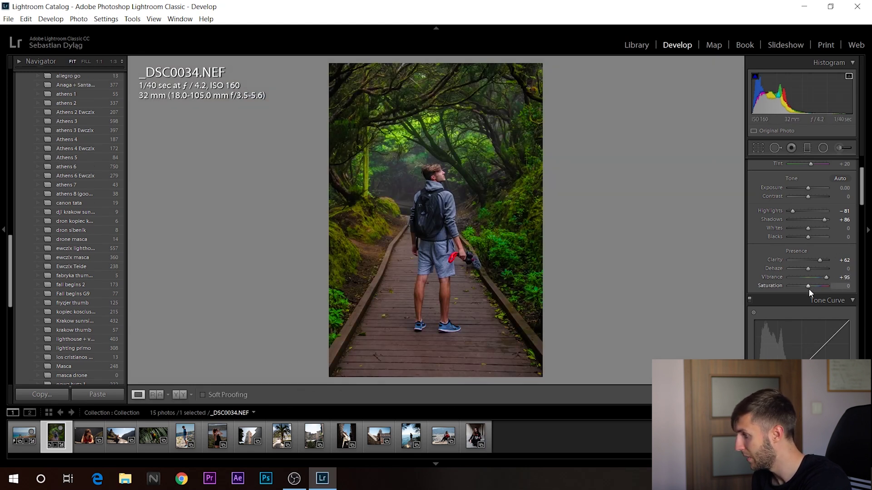
drag(812, 287, 814, 288)
key(backslash)
key(backslash)
key(backslash)
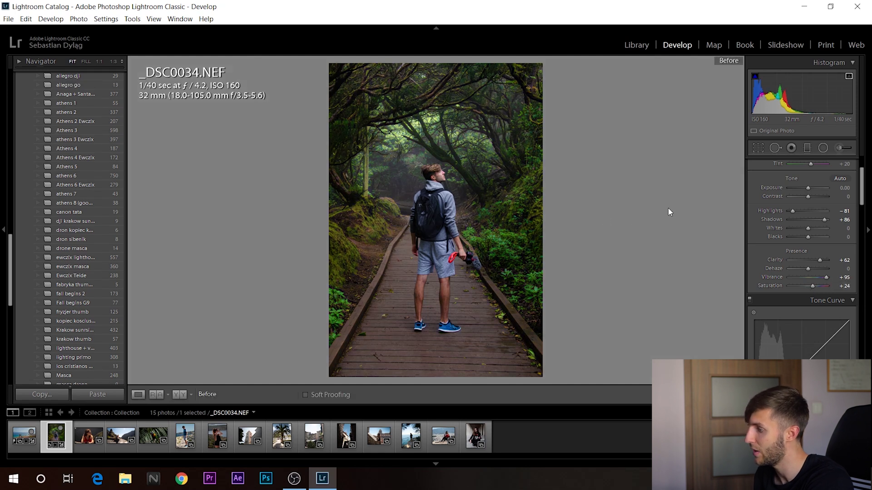
- Compare the edited forest photo with its original a few more times
key(backslash)
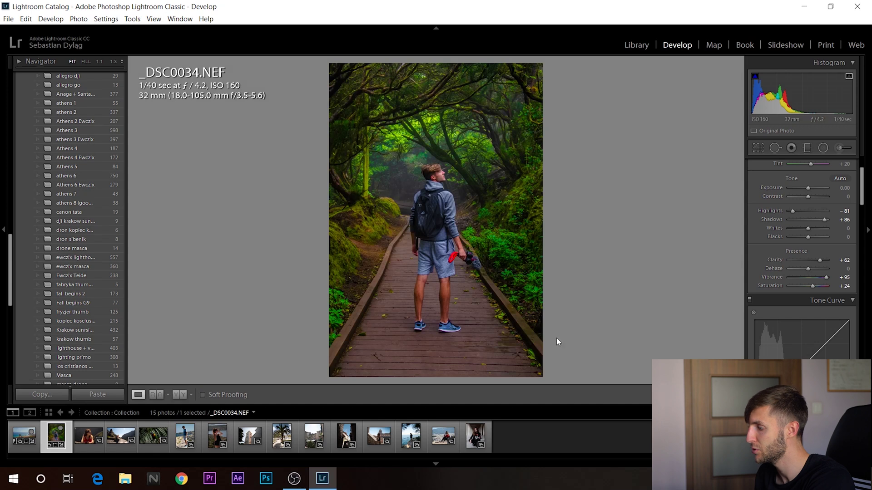
key(backslash)
key(backslash)
key(backslash)
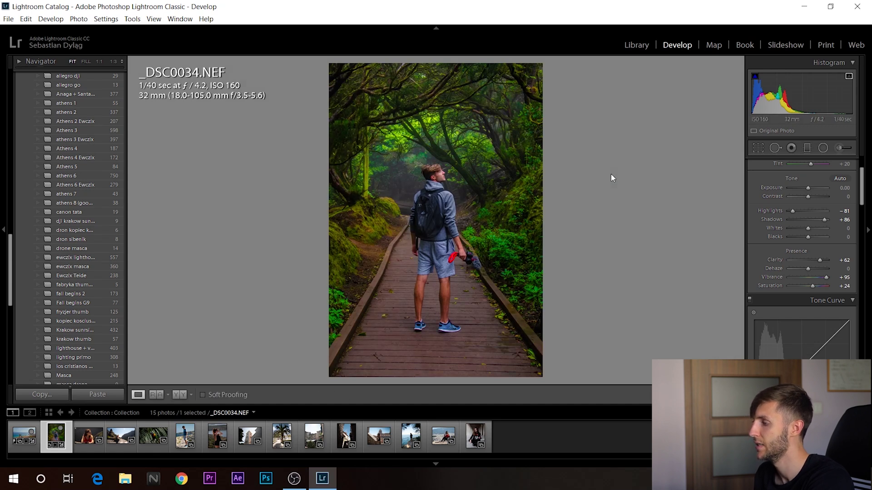
- Open the photo of the couple on the stone wall and set its Highlights to -100 and Shadows to +88
key(Right)
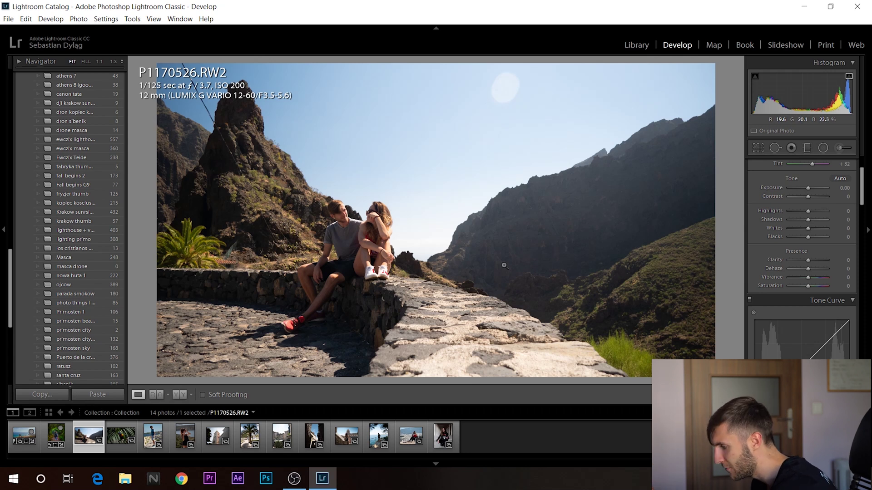
scroll(864, 188, up, 3)
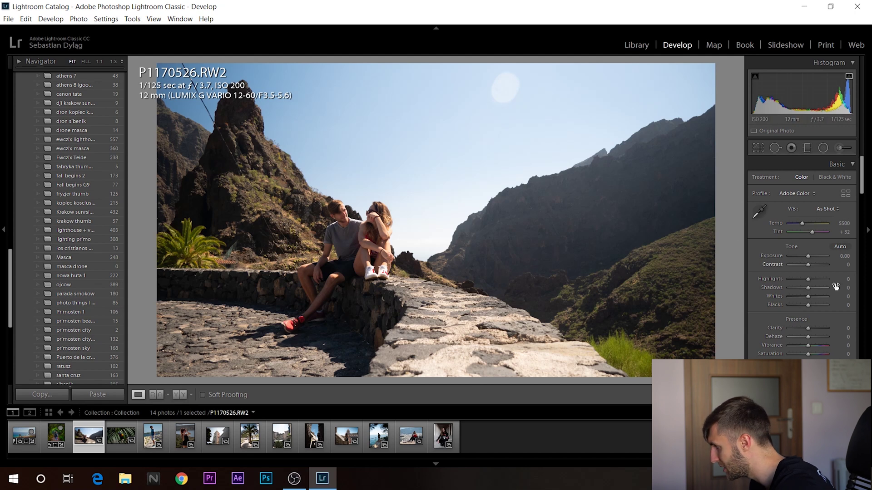
drag(809, 280, 854, 293)
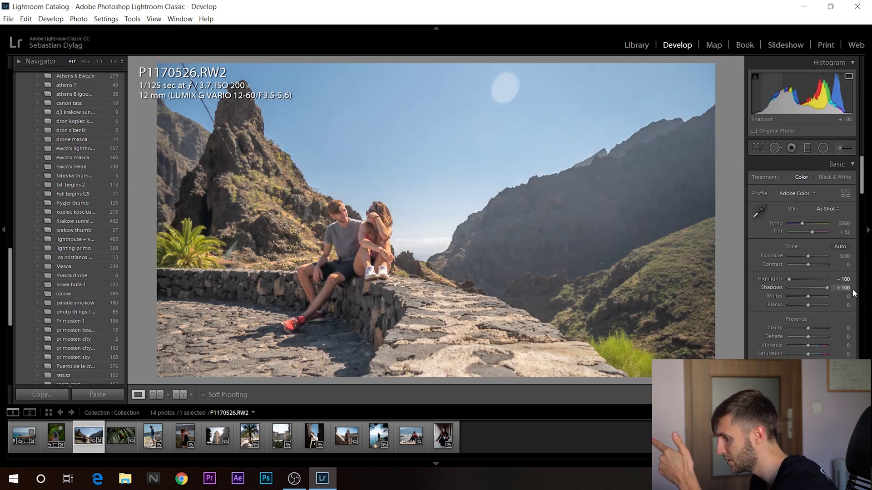
drag(838, 298, 826, 293)
- Compare the couple's photo with its original at full view, checking the sky, the mountains and the shaded areas
key(backslash)
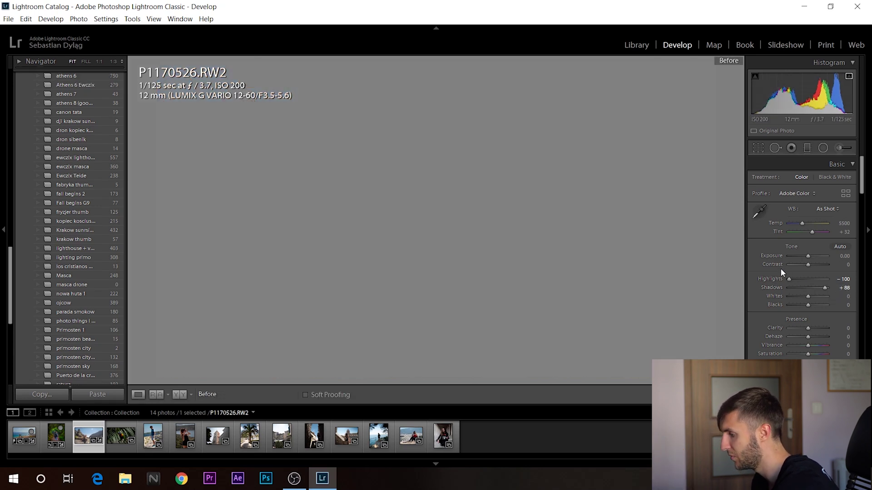
key(backslash)
key(backslash)
key(backslash)
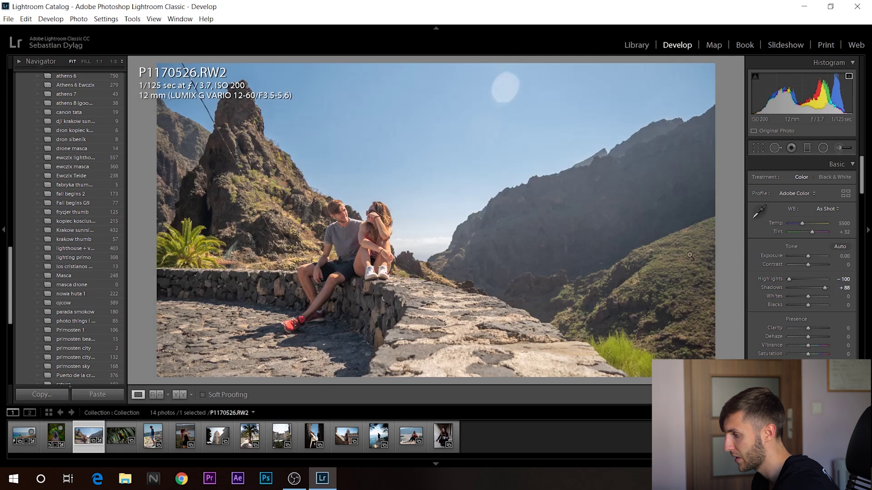
key(backslash)
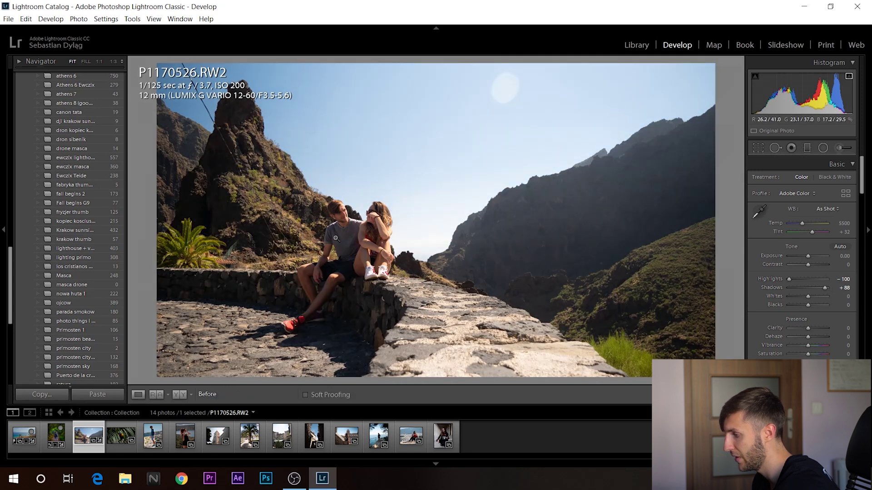
key(backslash)
key(backslash)
key(backslash)
key(backslash)
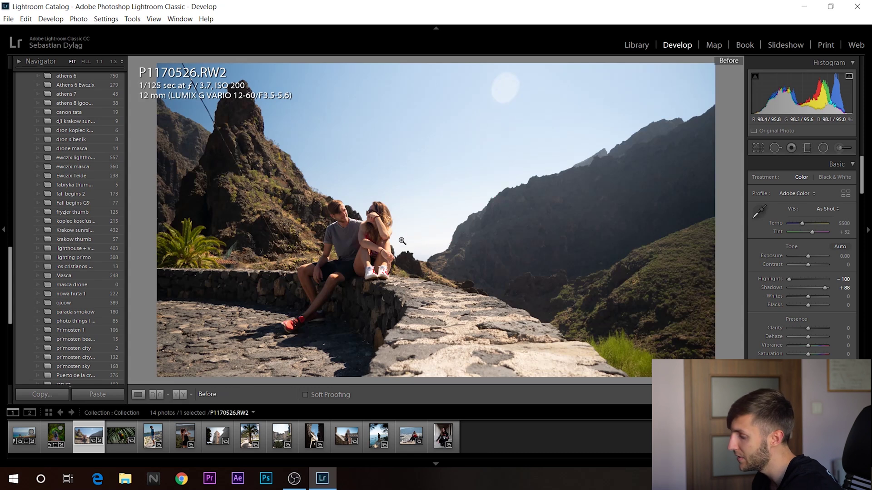
- Inspect the sky and clouds beside the woman up close, before and after the edit, and return to the full view
click(427, 237)
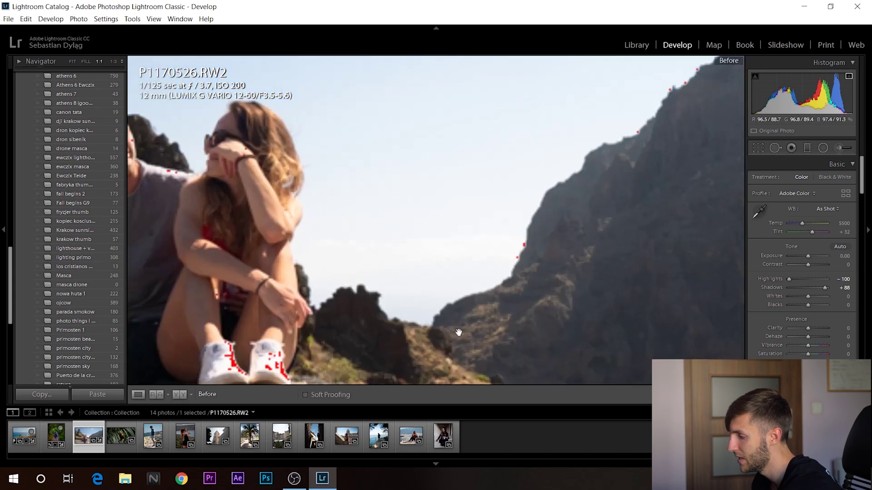
key(backslash)
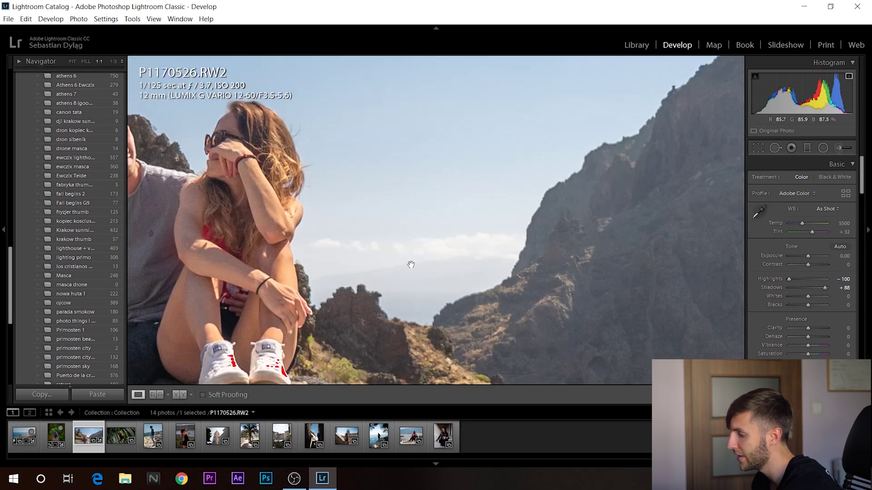
key(backslash)
key(backslash)
click(455, 271)
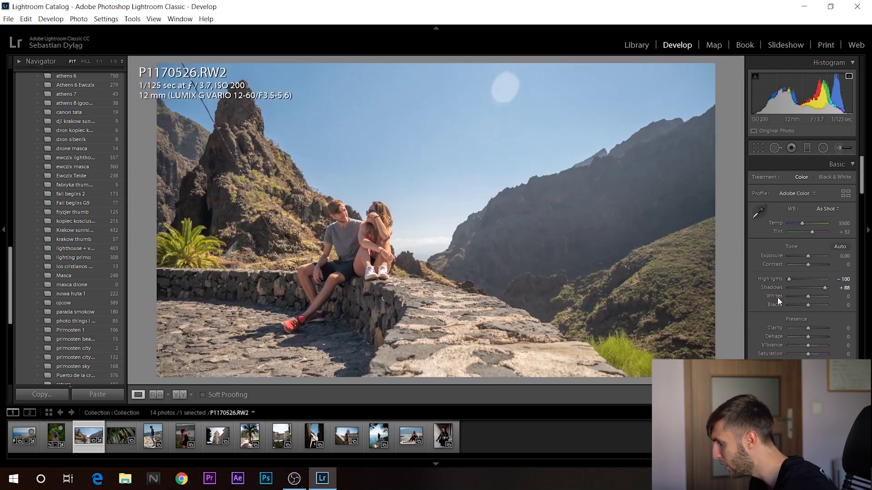
- Set the couple photo's Clarity to +29 and Vibrance to +81, and compare it with the original
drag(807, 325, 824, 344)
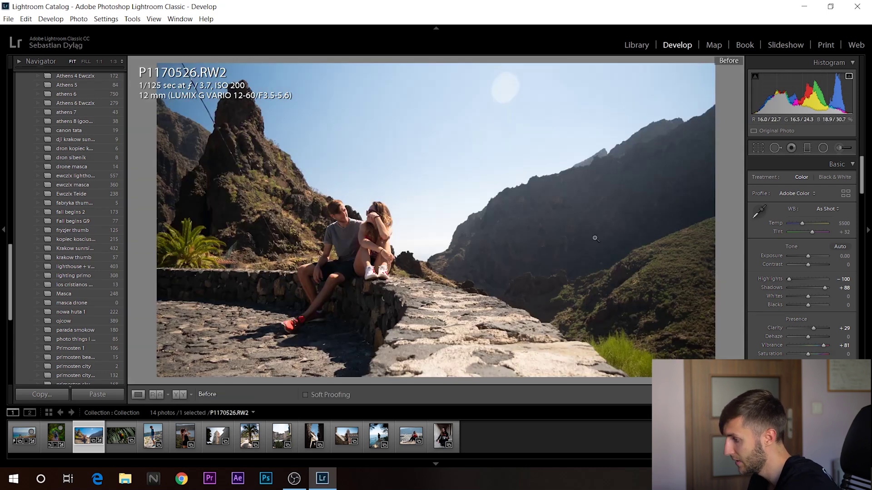
key(backslash)
key(backslash)
key(backslash)
key(backslash)
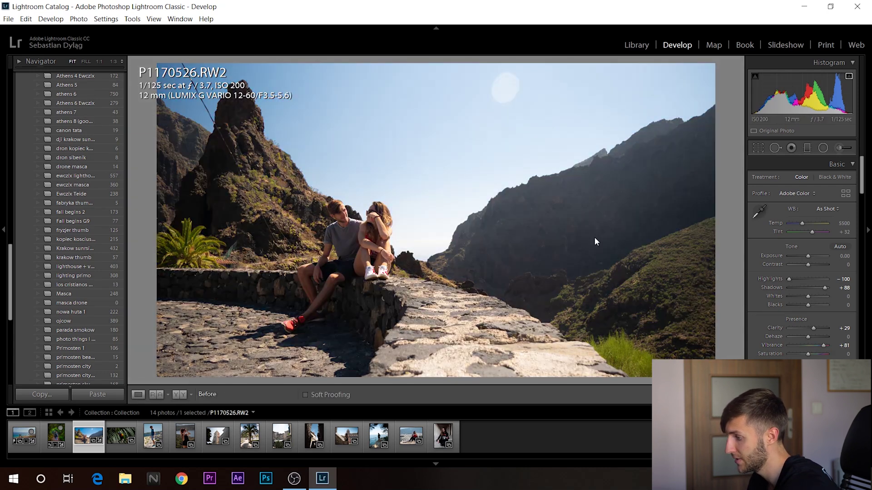
key(backslash)
key(backslash)
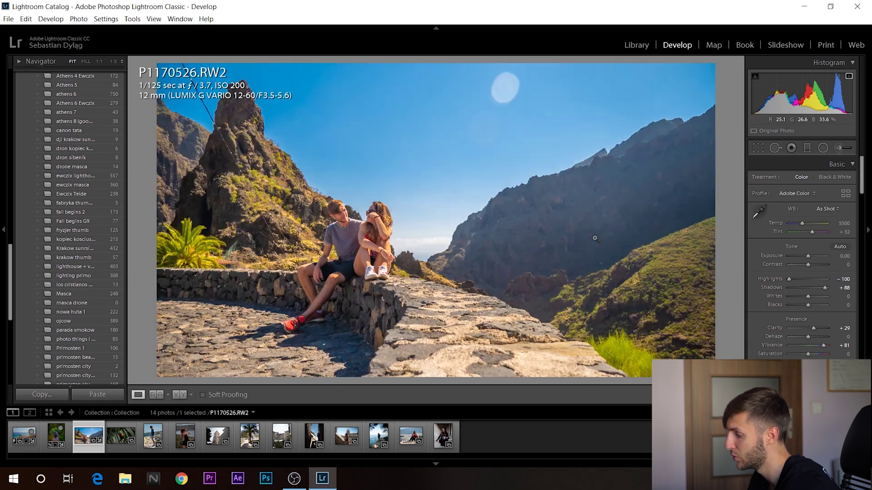
key(backslash)
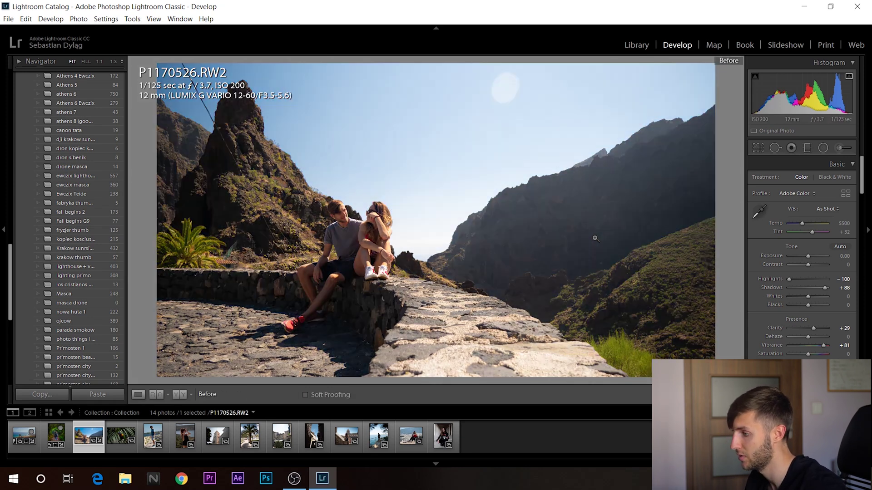
key(backslash)
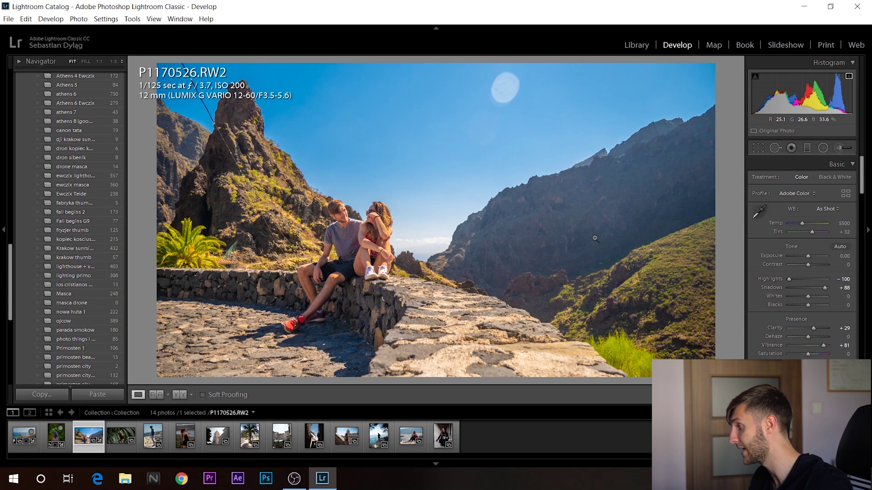
key(backslash)
key(backslash)
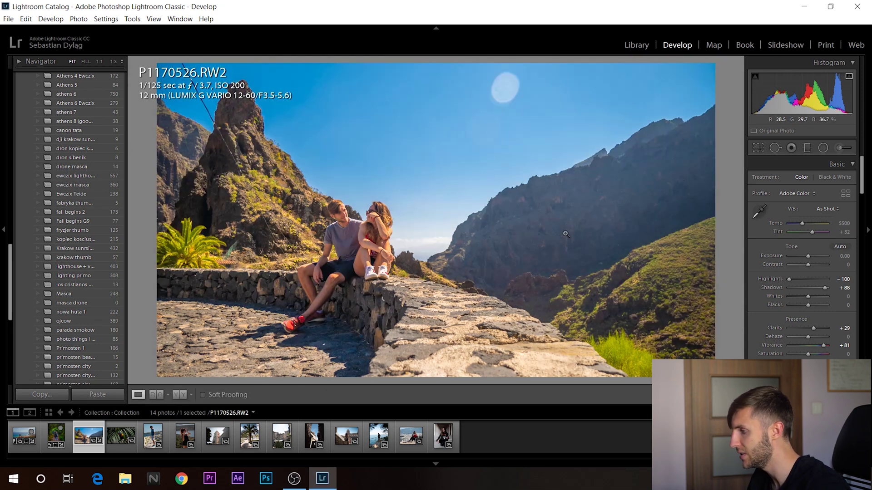
- Open the parrot photo and set its Shadows to +100, Highlights to -79 and Exposure to +0.48
key(Right)
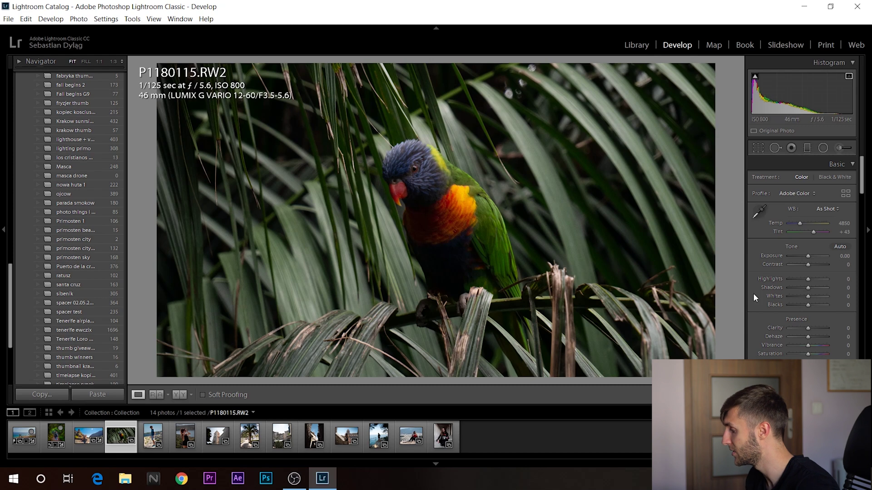
drag(808, 287, 826, 288)
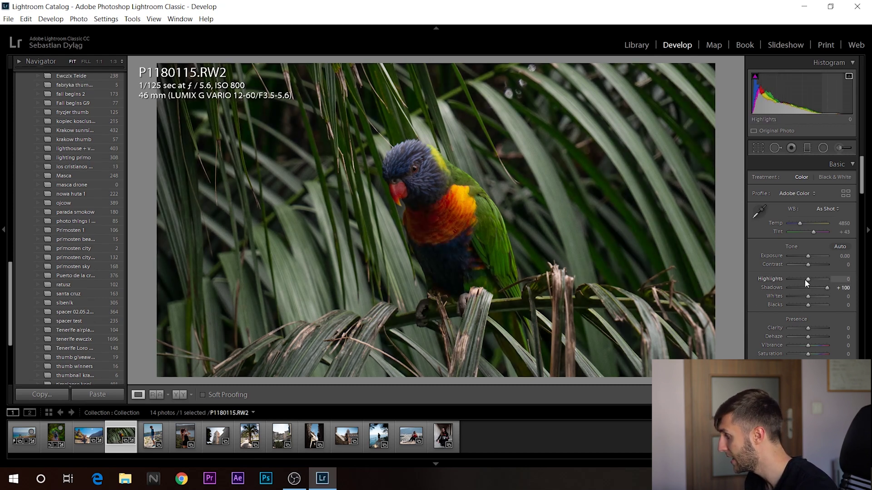
drag(801, 279, 791, 279)
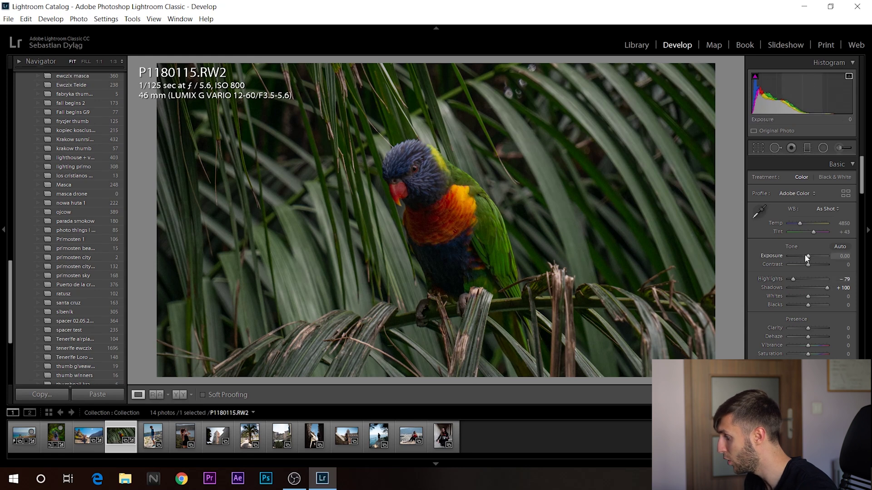
drag(811, 260, 813, 260)
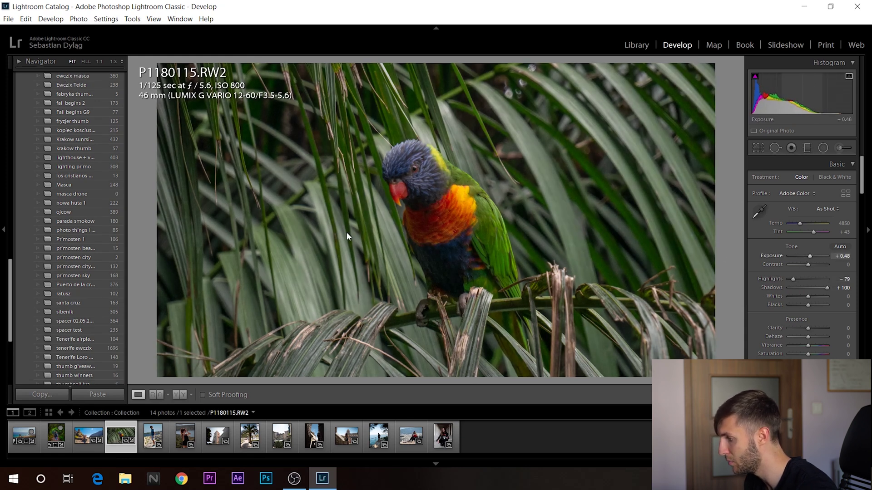
- Set the parrot photo's Clarity to +17 and Vibrance to +88
drag(808, 327, 814, 327)
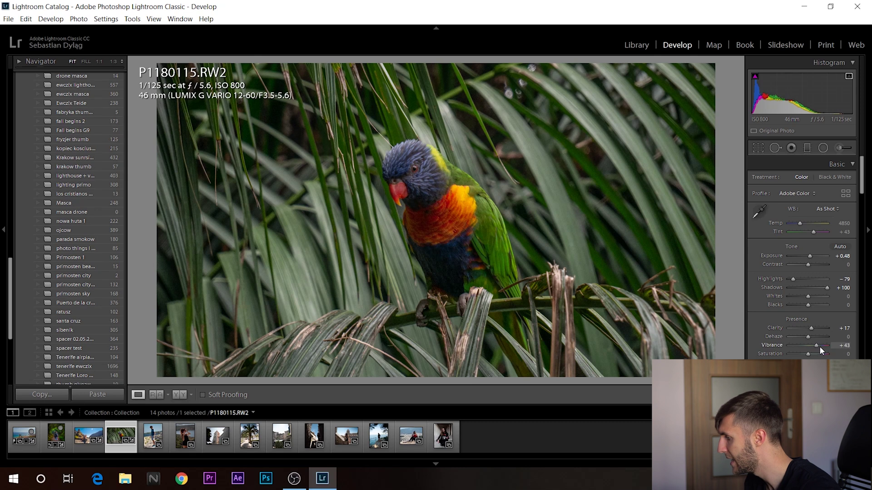
drag(819, 346, 828, 347)
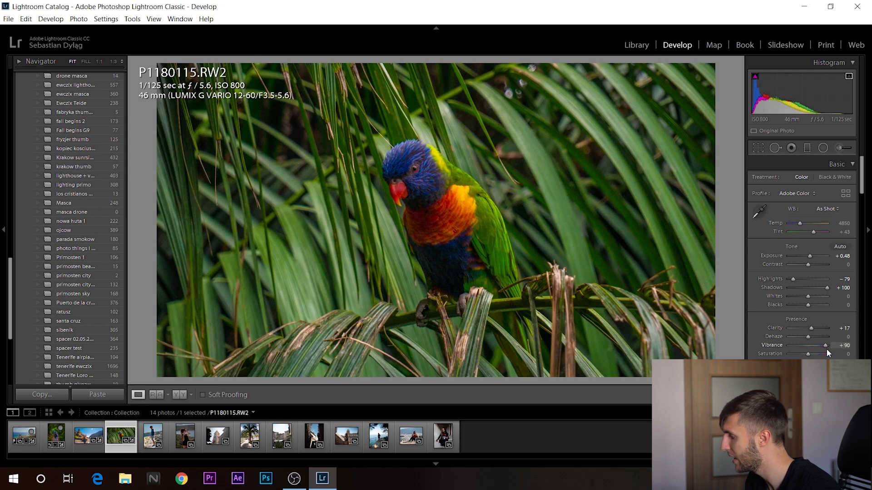
drag(827, 349, 825, 351)
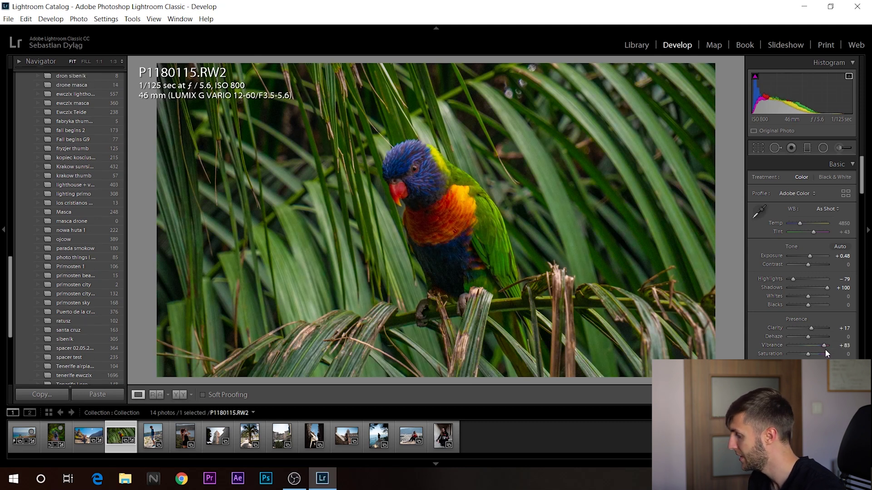
click(825, 350)
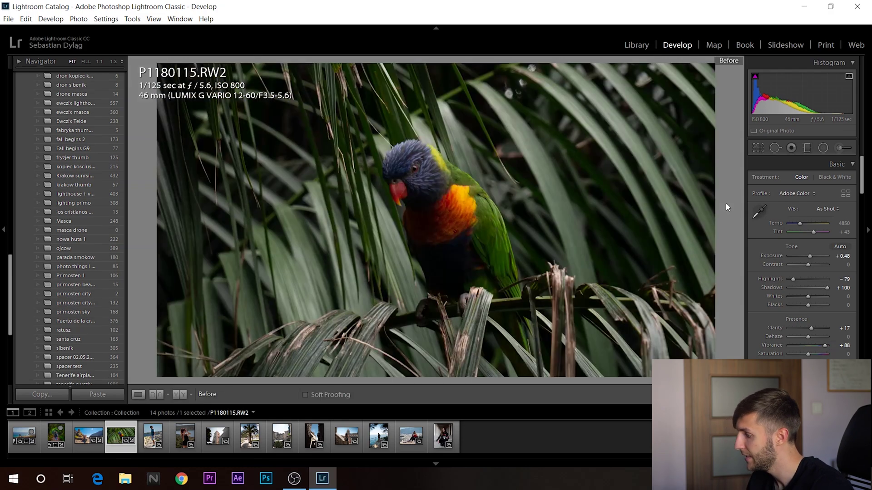
- Compare the edited parrot photo with its original, checking the feather colours and the surrounding leaves
key(backslash)
key(backslash)
key(backslash)
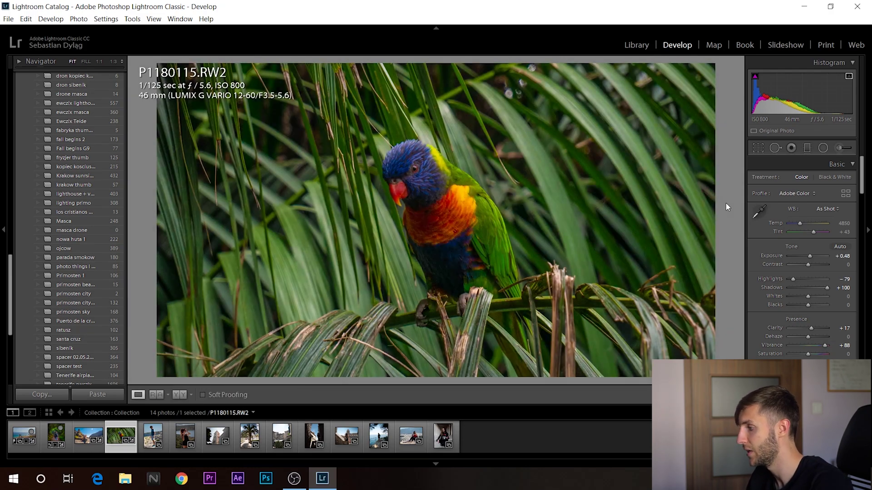
key(backslash)
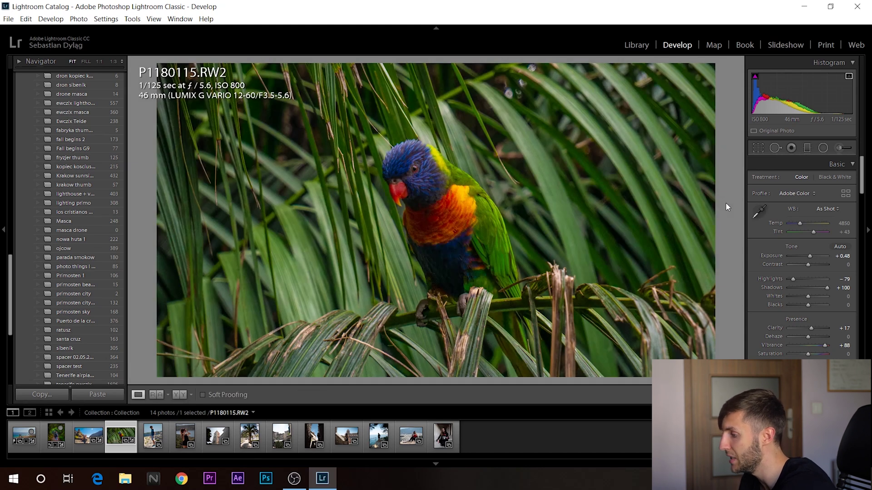
key(backslash)
key(backslash)
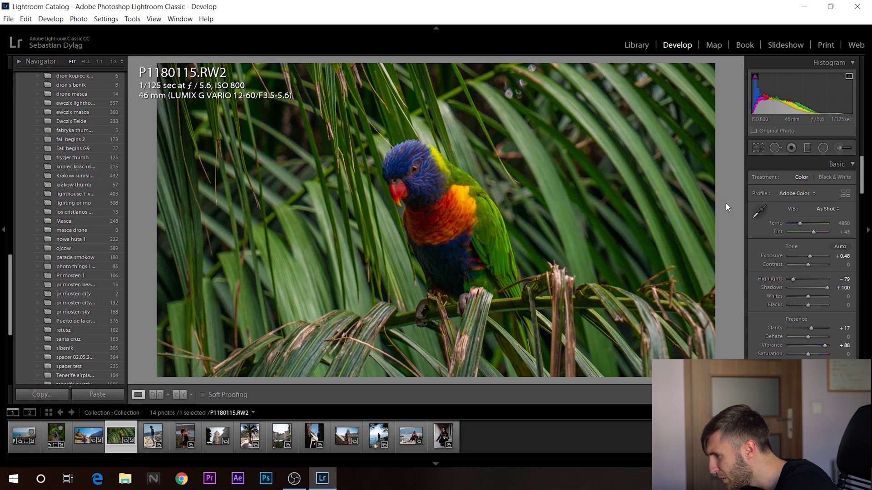
key(backslash)
key(backslash)
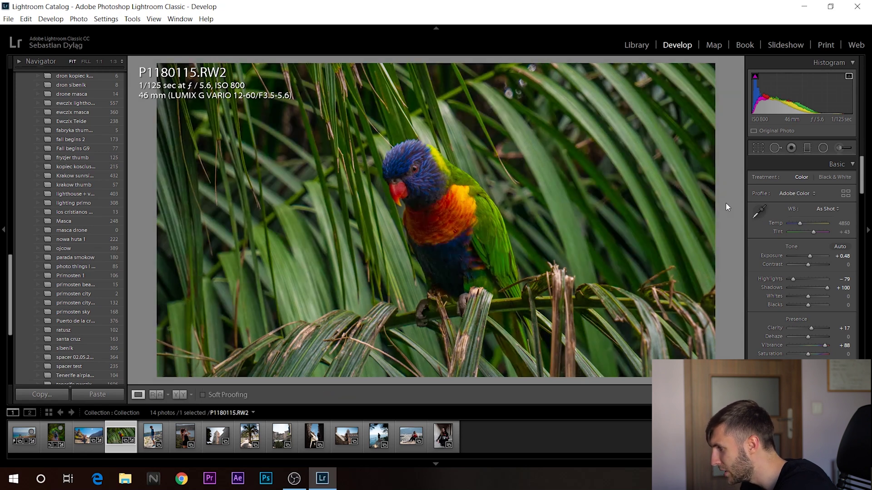
key(backslash)
key(backslash)
key(backslash)
key(backslash)
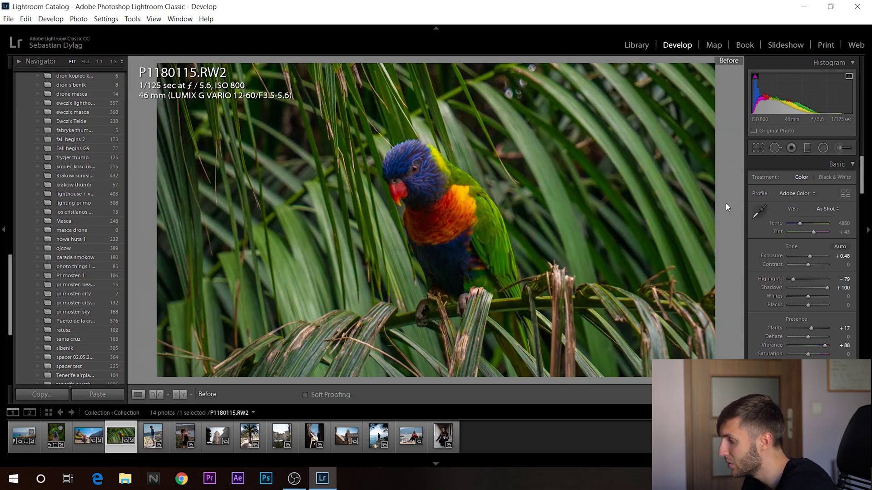
key(backslash)
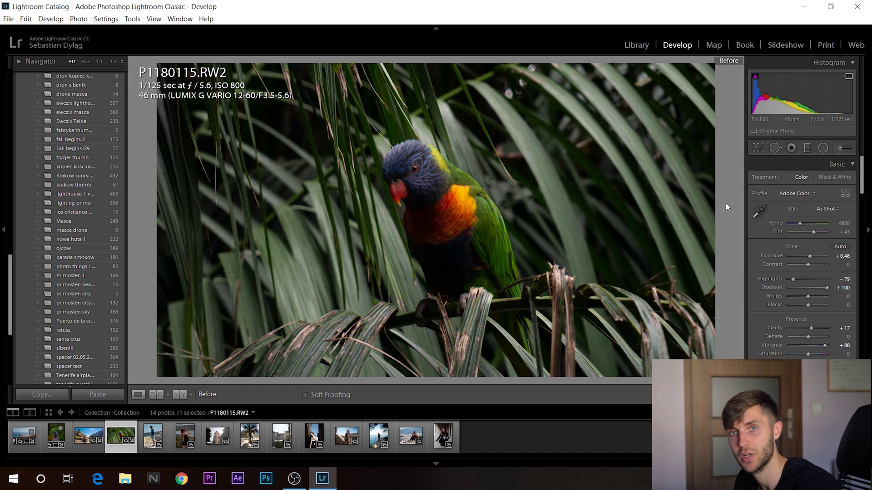
key(backslash)
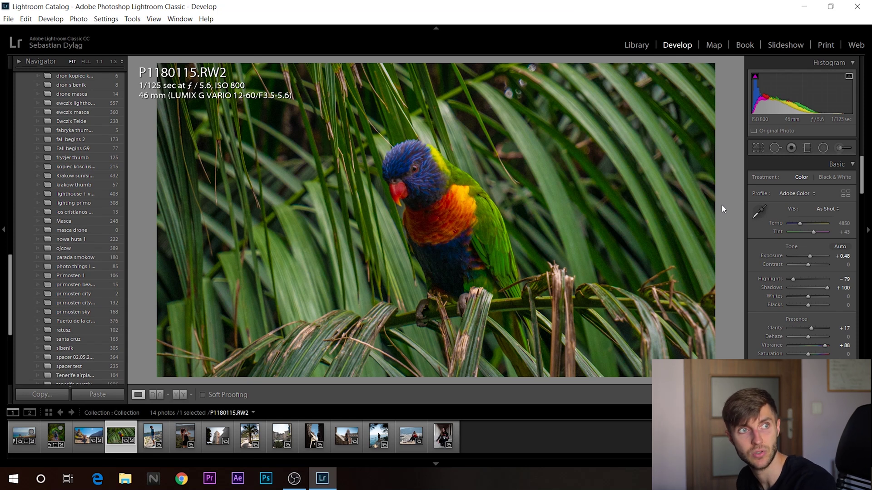
- Open the photo of the man on the rocky path, set Shadows to +90 and Highlights to -90, and compare it with its original
key(Right)
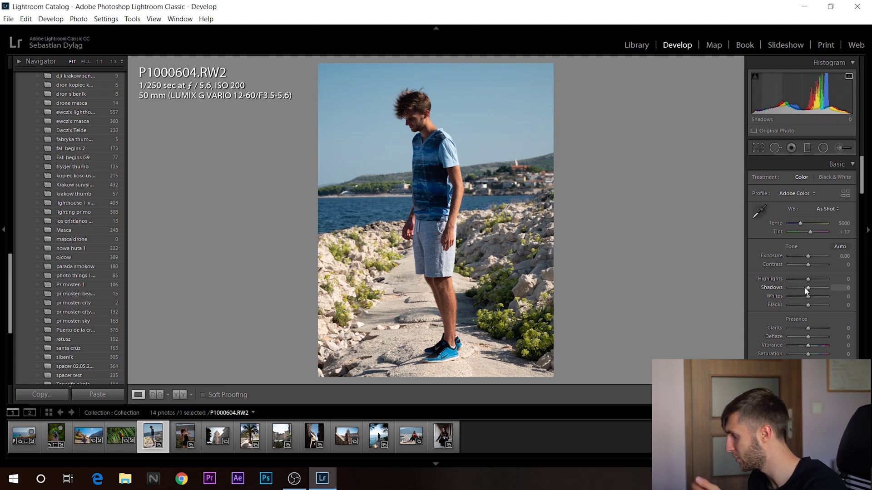
drag(806, 288, 789, 281)
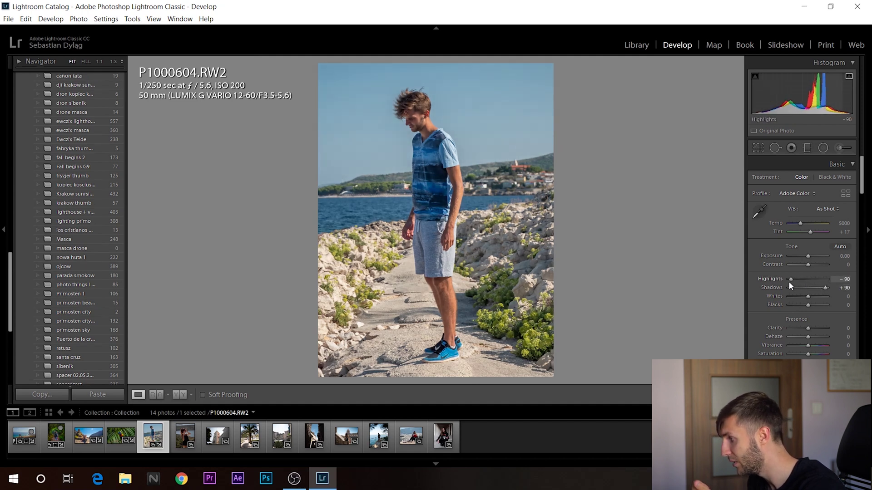
key(backslash)
key(backslash)
key(backslash)
key(backslash)
key(backslash)
key(backslash)
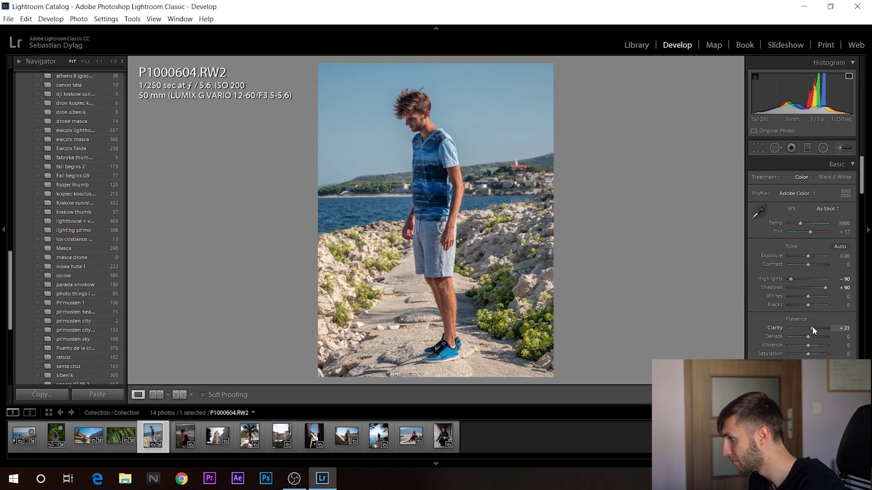
- Set the rocky path photo's Clarity to +21 and Vibrance to +62, and compare it with the original
drag(810, 345, 822, 345)
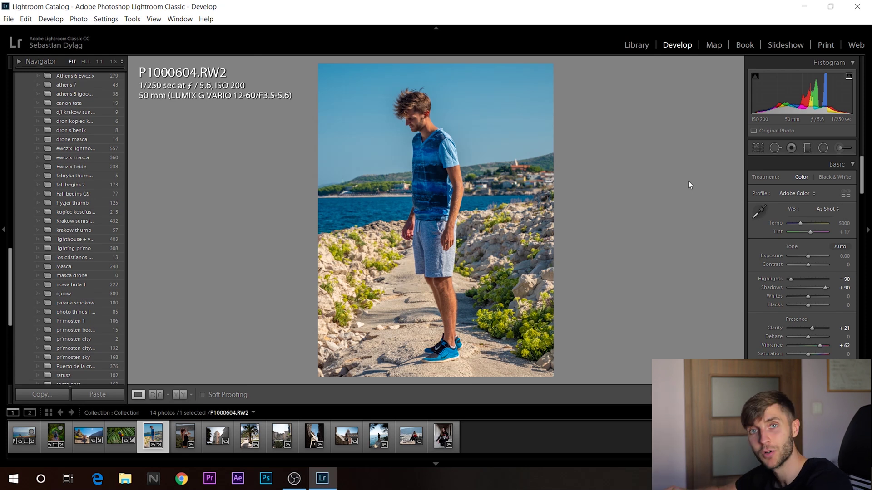
key(backslash)
key(backslash)
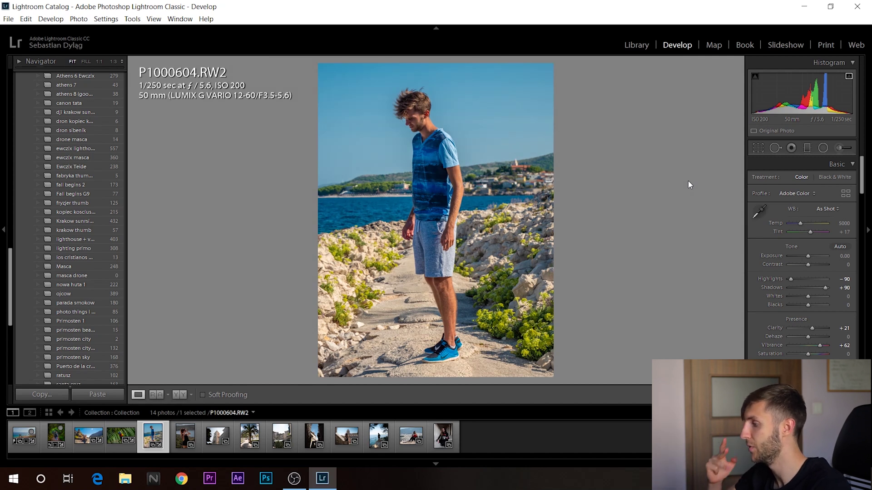
key(backslash)
key(backslash)
key(backslash)
key(backslash)
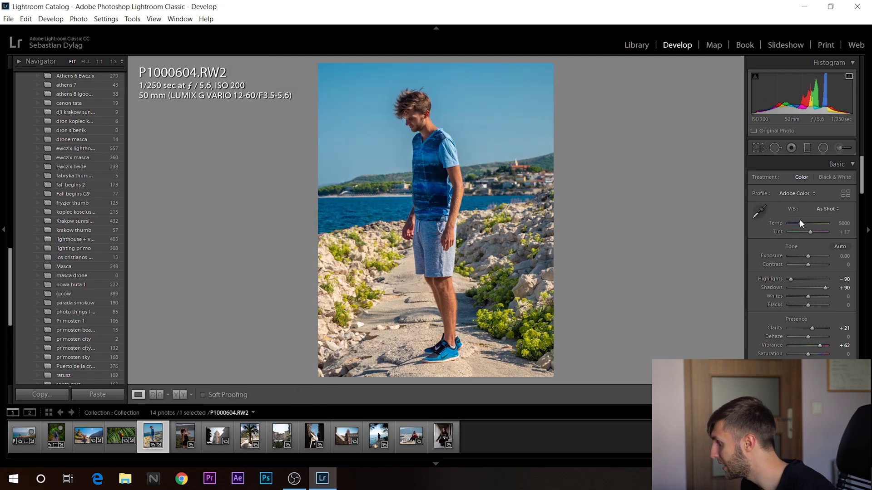
- Try a warmer white balance with Temp at 5333 on the rocky path photo, and undo the change
drag(800, 226, 802, 226)
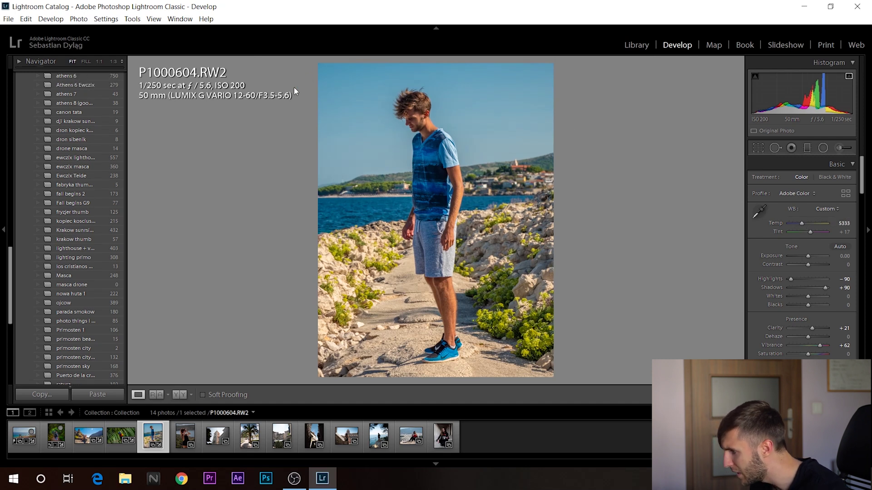
click(26, 18)
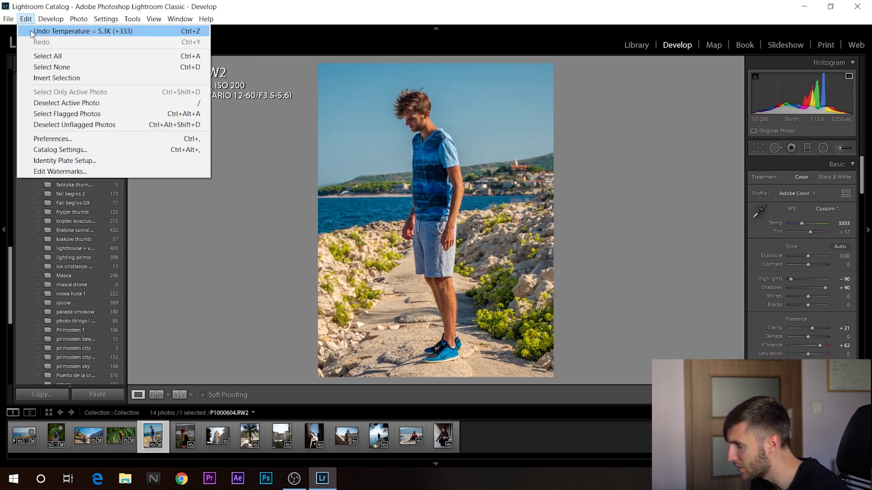
click(68, 29)
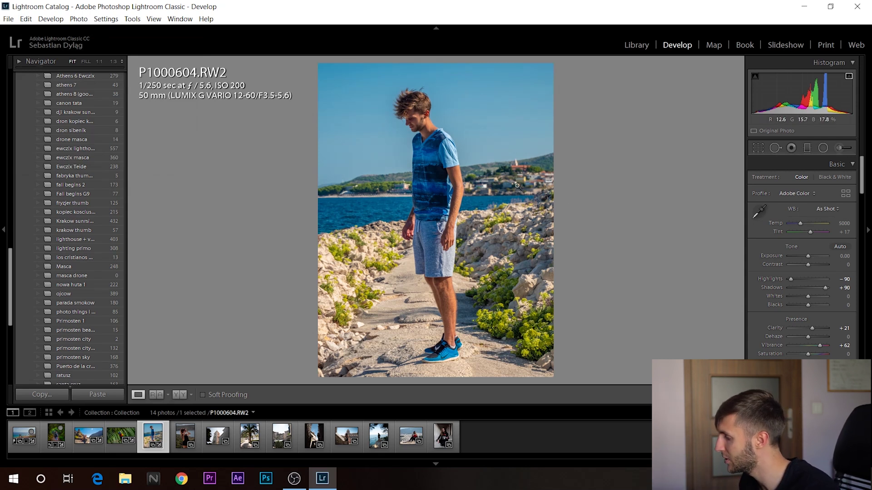
- Compare the edited rocky path photo with its original, checking the sky, sea, rocks and the man's clothes
key(backslash)
key(backslash)
key(backslash)
key(backslash)
key(backslash)
key(backslash)
key(backslash)
key(backslash)
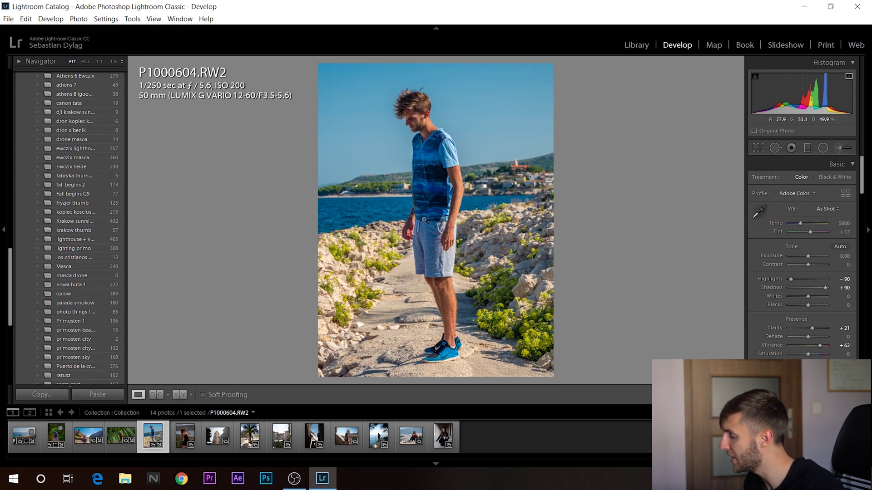
- Open the photo of the woman in black and set Exposure to +0.60, Highlights to -71, Shadows to +98, Clarity to +33 and Vibrance to +93
click(178, 448)
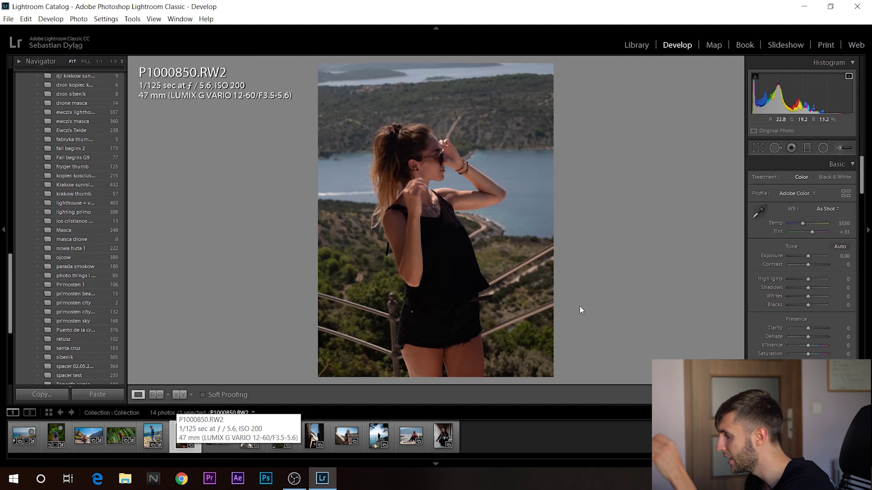
drag(810, 288, 793, 281)
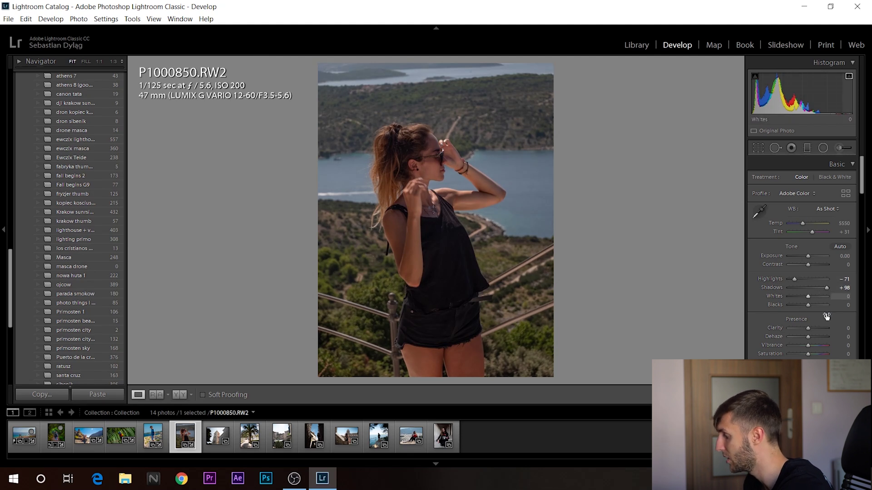
drag(811, 328, 824, 345)
drag(805, 256, 811, 259)
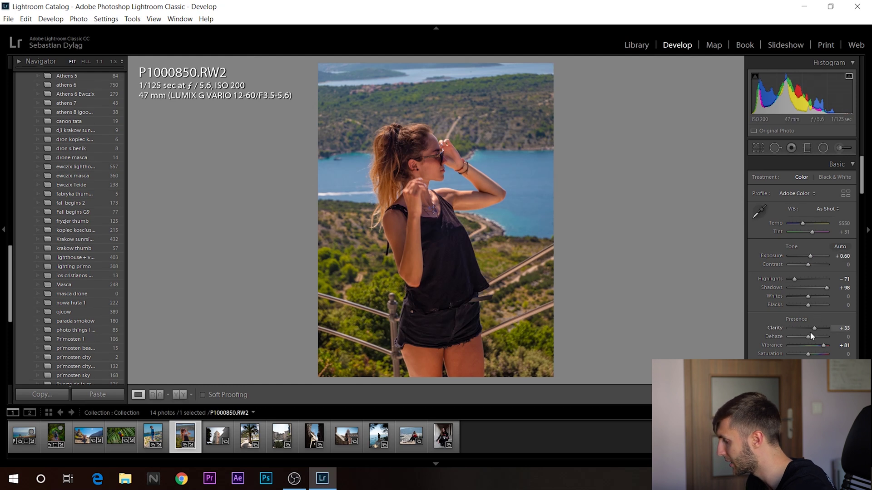
drag(823, 348, 824, 345)
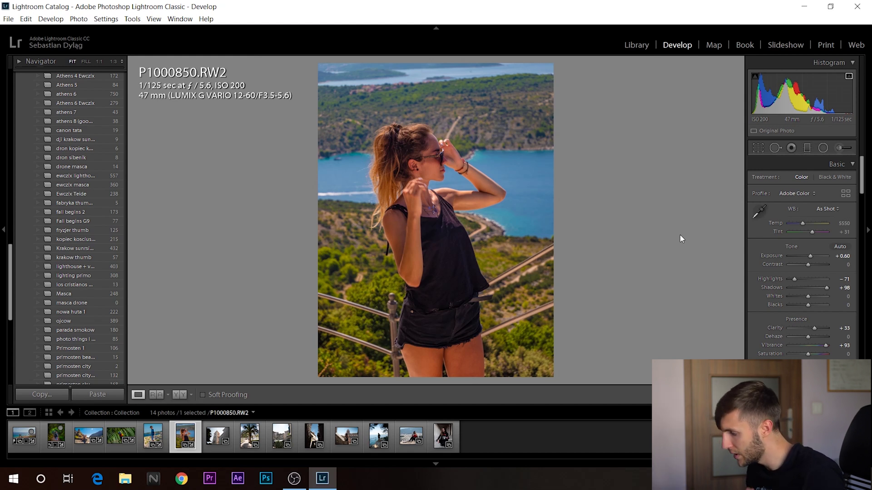
- Compare the edited photo of the woman in black with its original, checking brightness and landscape colours
key(backslash)
key(backslash)
key(backslash)
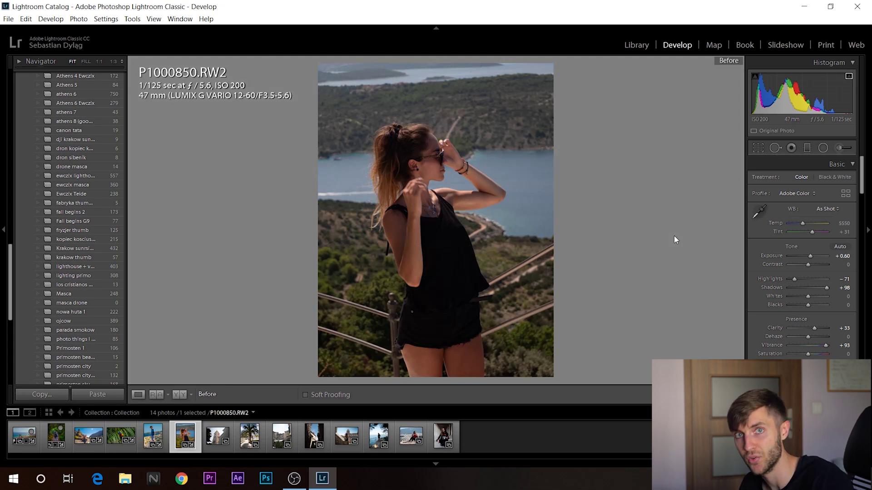
key(backslash)
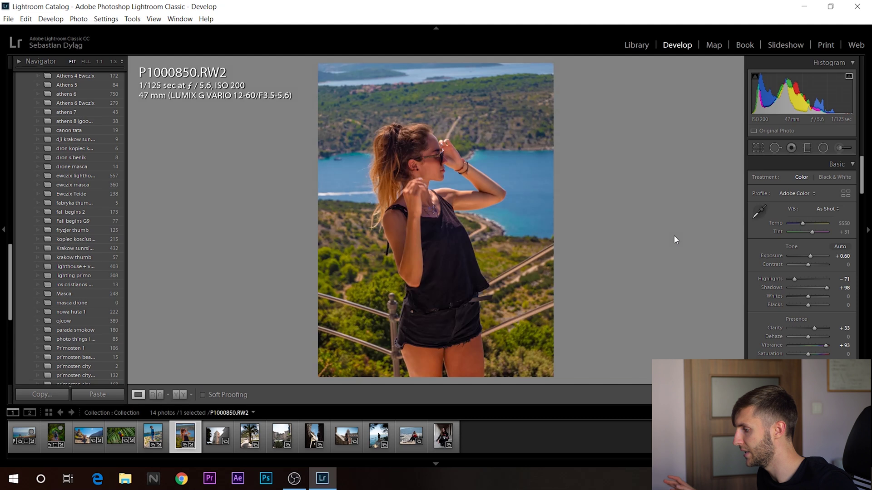
- Open the bell tower photo and set Shadows to +60, Highlights to -69, Clarity to +26, Vibrance to +71 and Saturation to +40
click(217, 436)
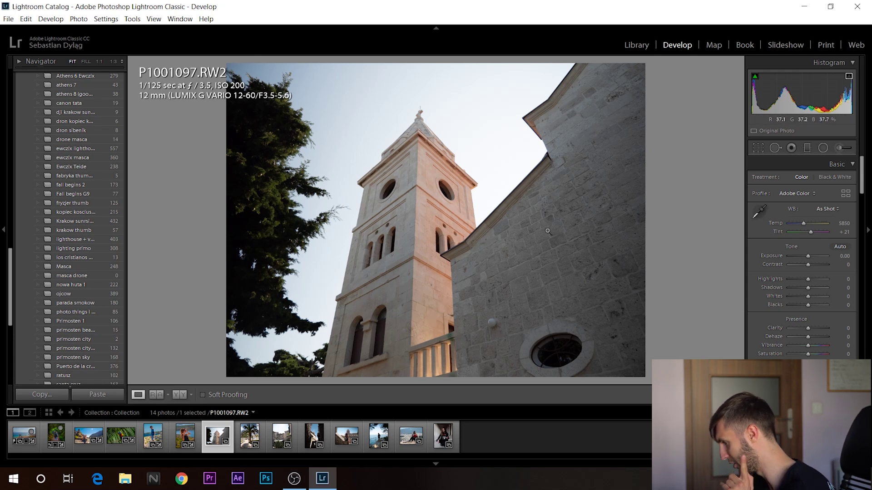
drag(816, 289, 793, 279)
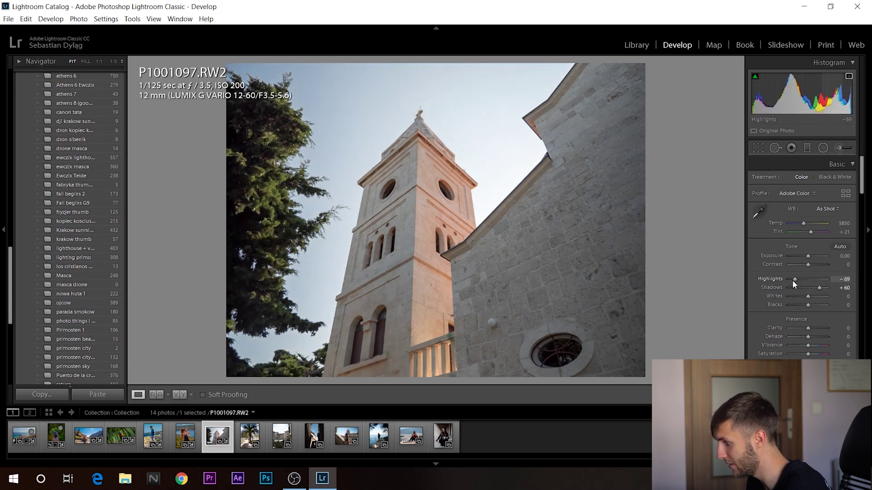
drag(810, 328, 813, 327)
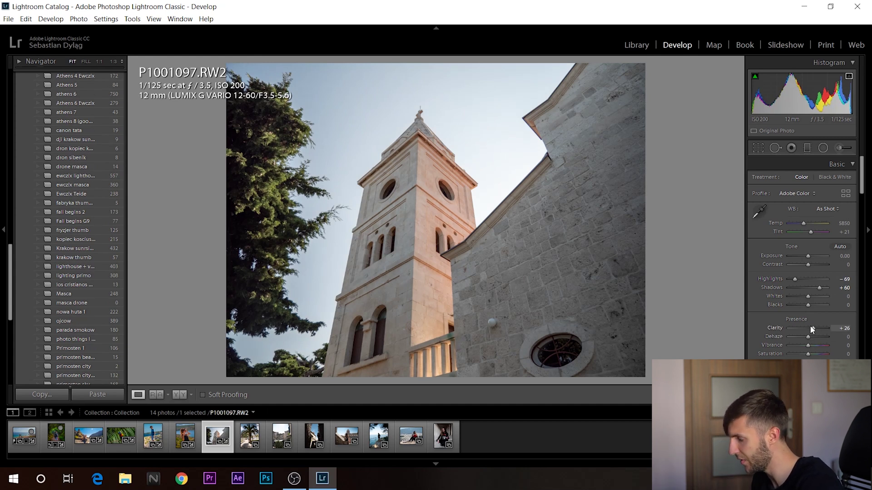
drag(808, 328, 816, 331)
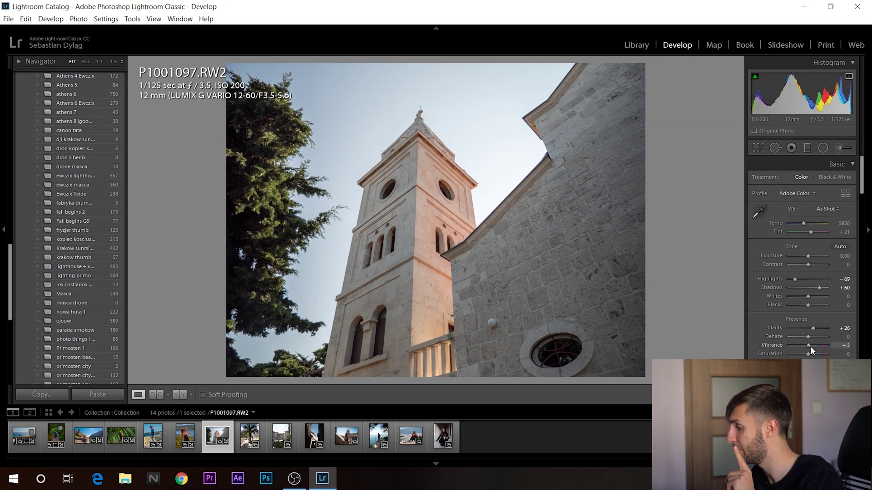
drag(822, 348, 817, 358)
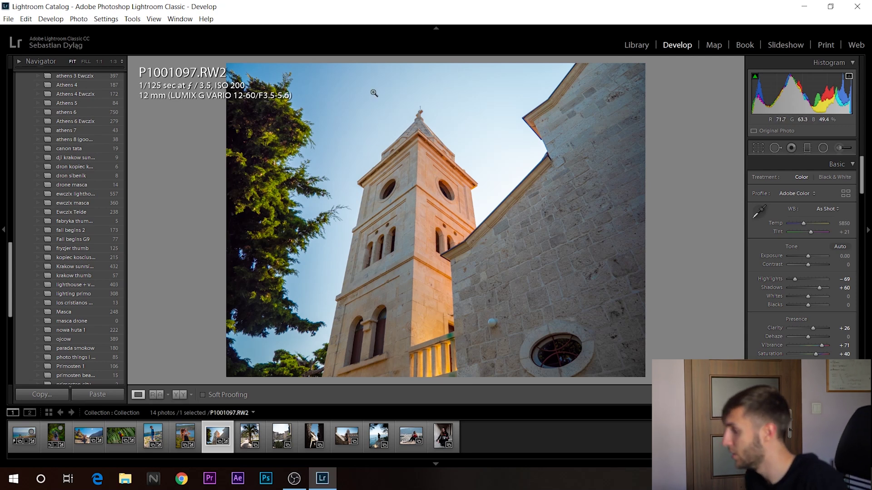
- Compare the edited bell tower photo with its original, checking the sky and stone colours
key(backslash)
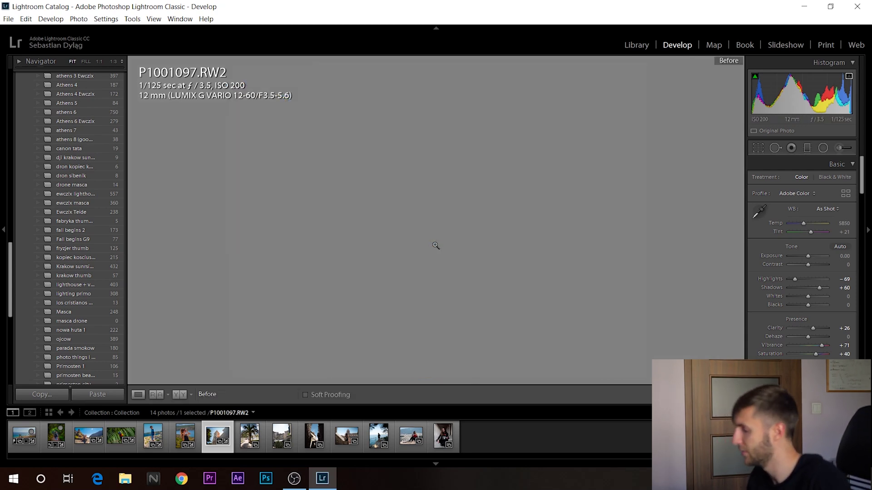
key(backslash)
key(backslash)
key(backslash)
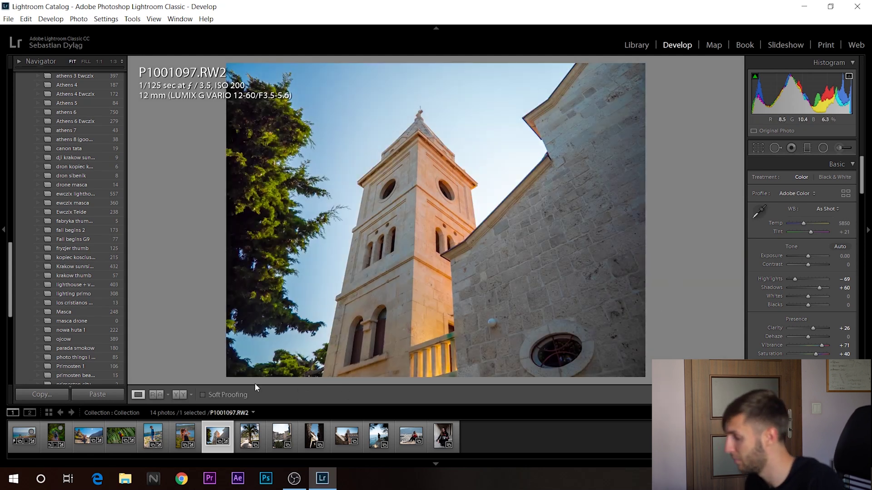
- Open the palm tree photo and straighten its crop along the quay line behind the trunk
click(239, 441)
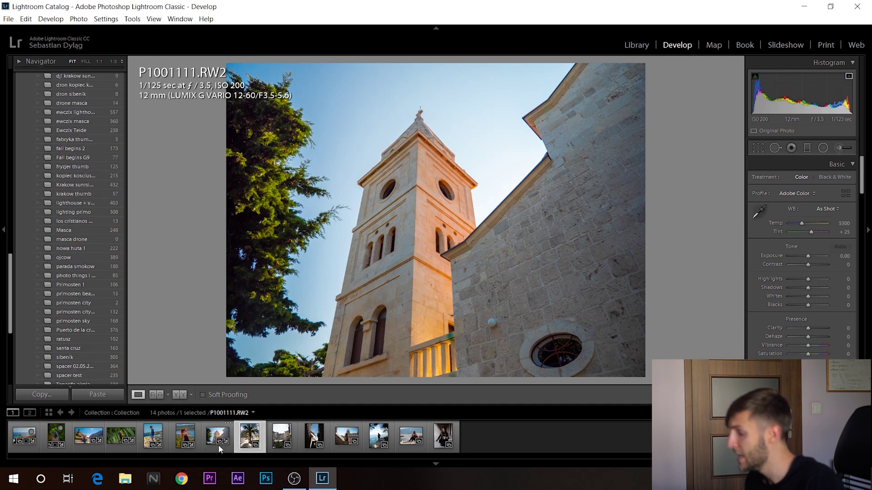
click(759, 147)
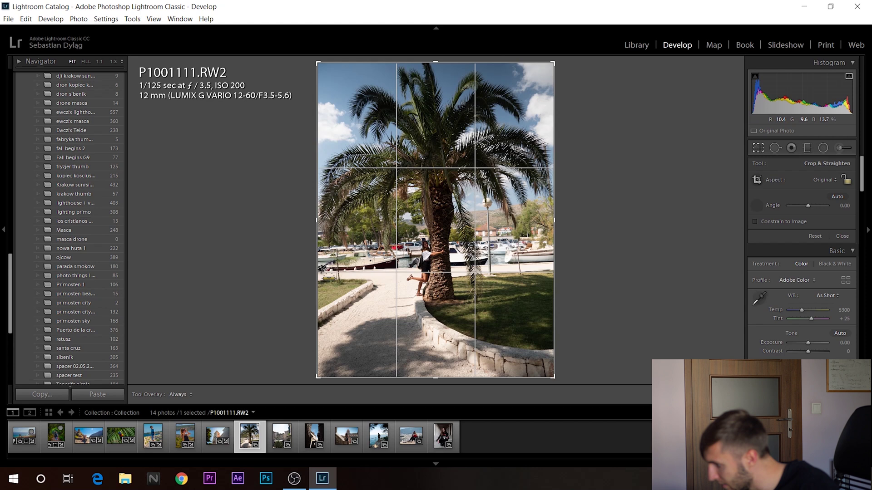
drag(441, 267, 550, 262)
key(Return)
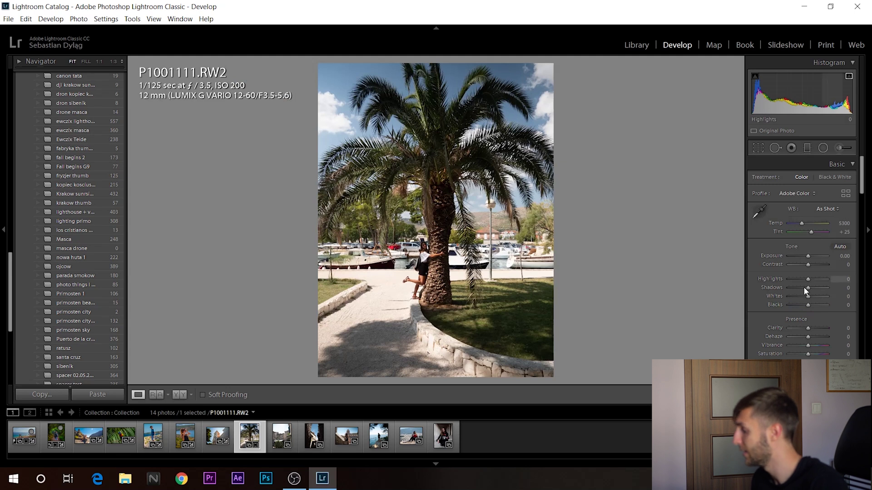
- Set the palm tree photo's Highlights to -71, Shadows to +86, Clarity to +14 and Vibrance to +76
mouse_move(808, 279)
mouse_down()
mouse_move(795, 279)
mouse_move(819, 287)
mouse_up()
drag(809, 327, 812, 327)
drag(819, 288, 824, 287)
drag(811, 345, 824, 345)
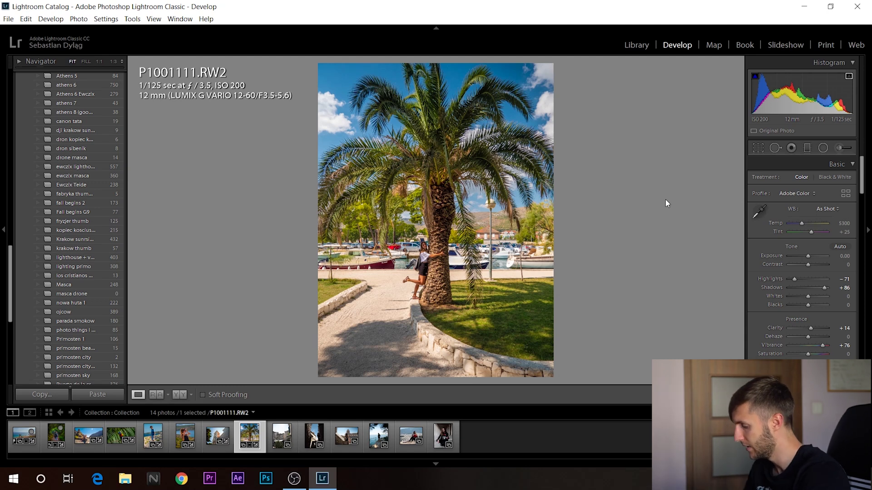
- Compare the edited palm tree photo with its original, checking the shaded leaves, grass and sky
key(backslash)
key(backslash)
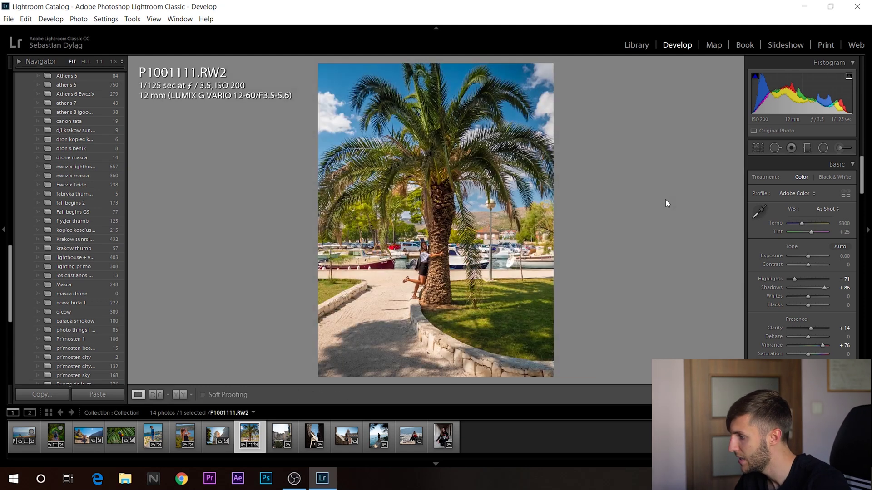
key(backslash)
key(backslash)
key(backslash)
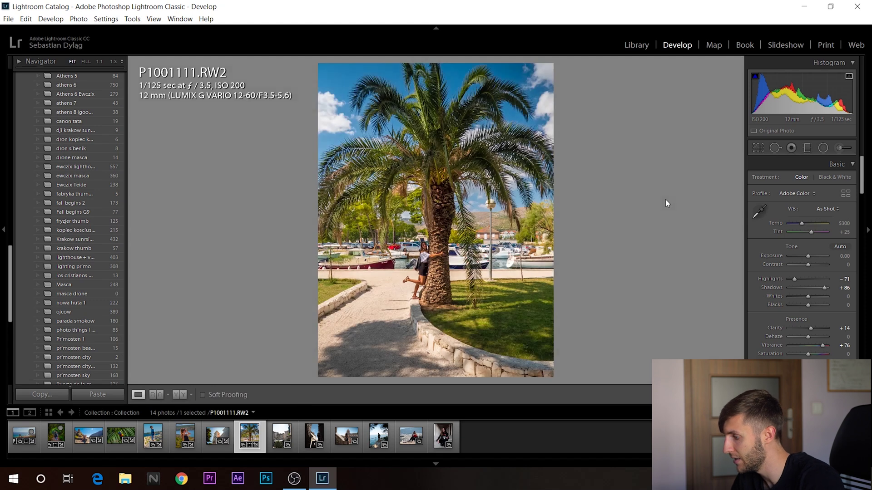
key(backslash)
key(backslash)
key(backslash)
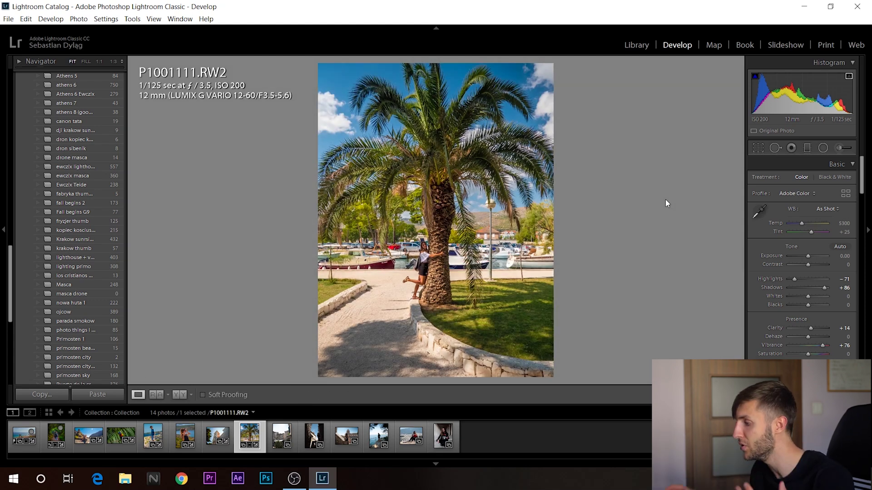
- Open the old-town courtyard photo and set Highlights to -86, Shadows to +64, Whites to -24, Clarity to +31, Vibrance to +74 and Saturation to +48
click(282, 436)
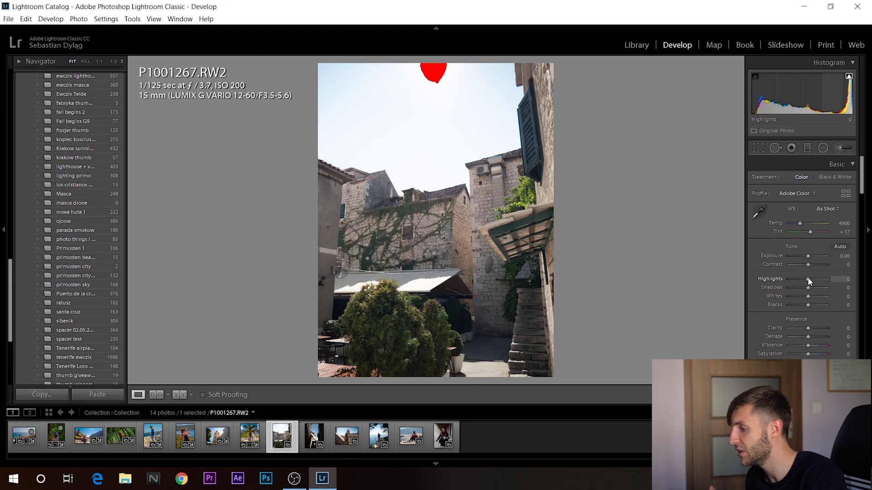
click(314, 436)
click(282, 435)
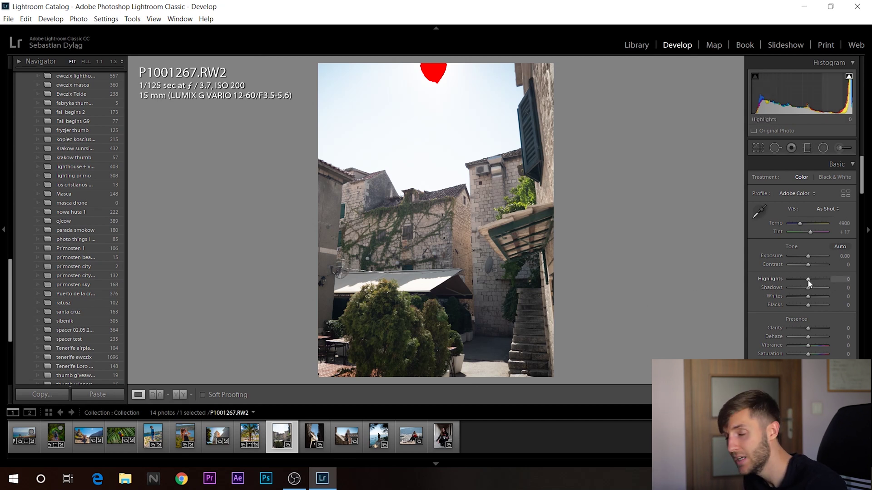
mouse_move(808, 281)
mouse_down()
mouse_move(792, 285)
mouse_move(824, 287)
mouse_up()
drag(808, 328, 825, 344)
drag(806, 298, 804, 300)
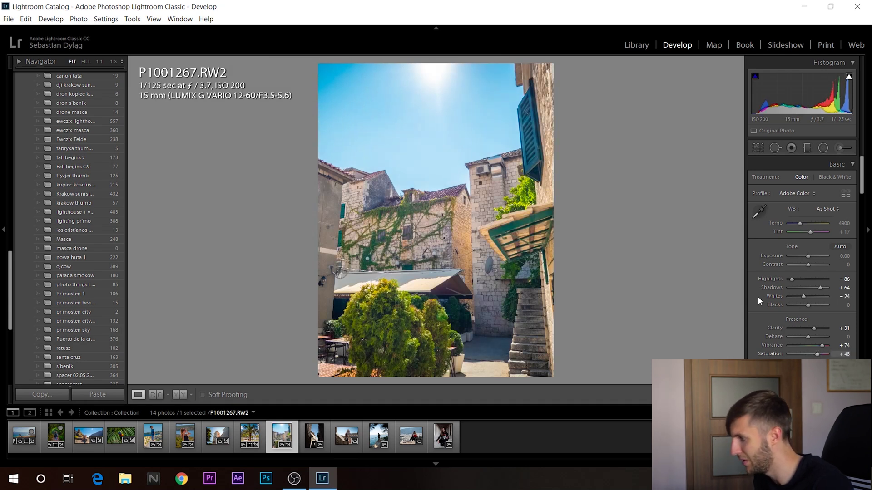
- Compare the edited courtyard photo with its original, checking the bright sky and the shaded walls and bushes
key(backslash)
key(backslash)
key(backslash)
key(backslash)
key(backslash)
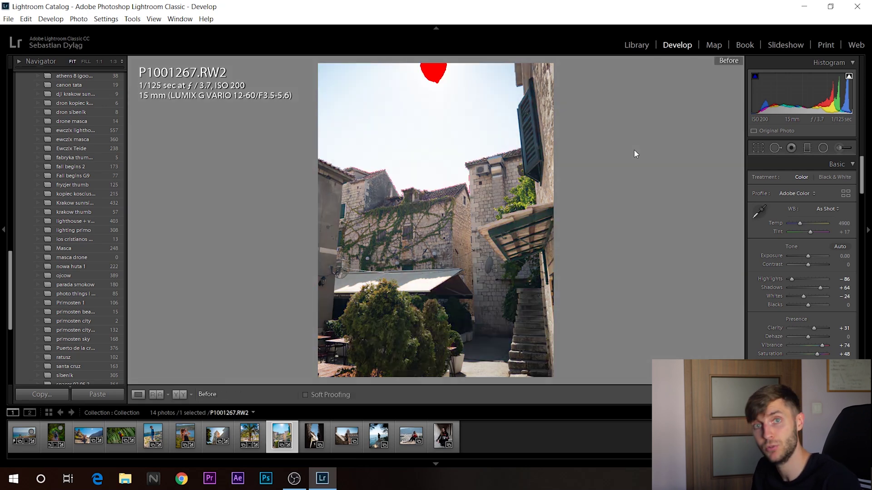
key(backslash)
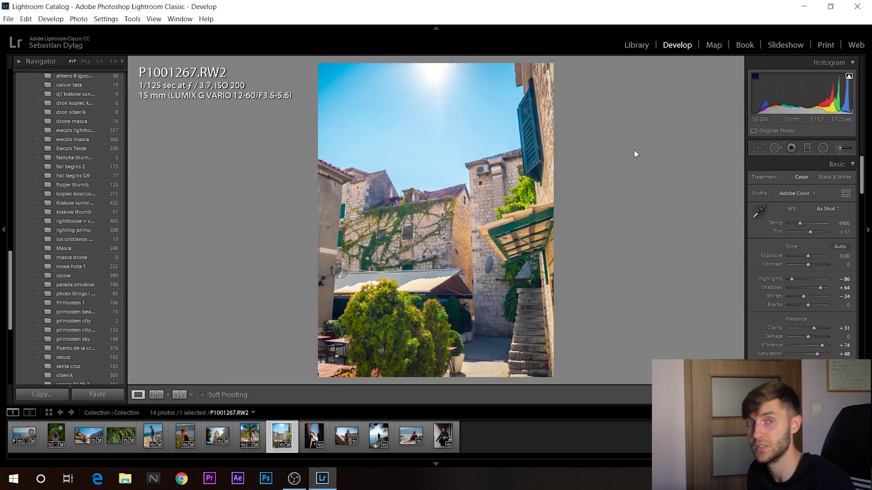
- Open the narrow stone alley photo and set Exposure to +0.71, Highlights to -100, Shadows to +100, Clarity to +19 and Vibrance to +69
click(313, 429)
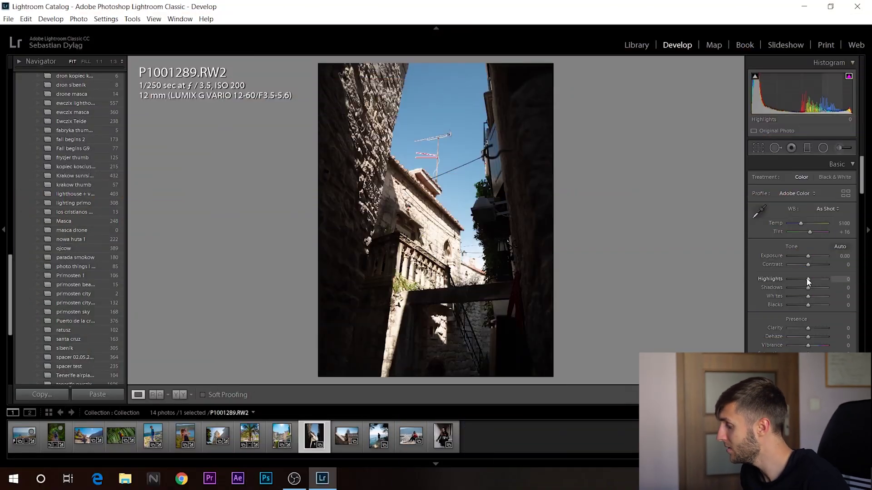
drag(802, 278, 844, 290)
drag(810, 327, 821, 345)
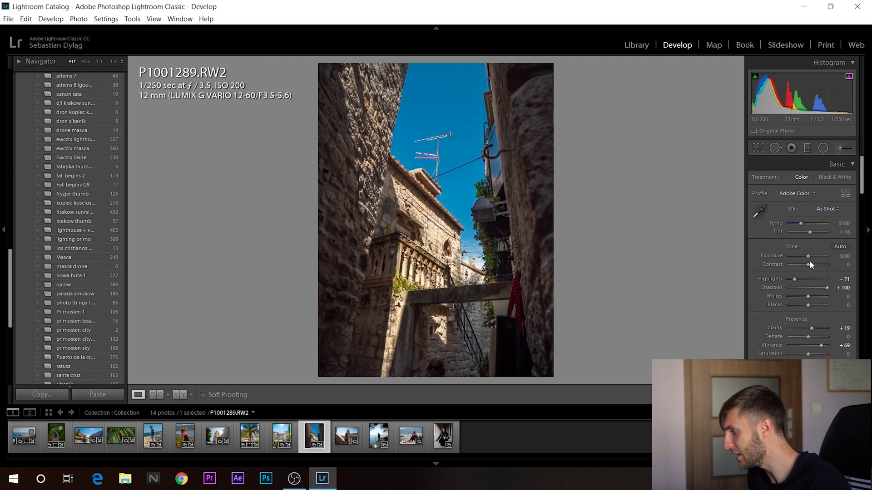
drag(809, 254, 789, 280)
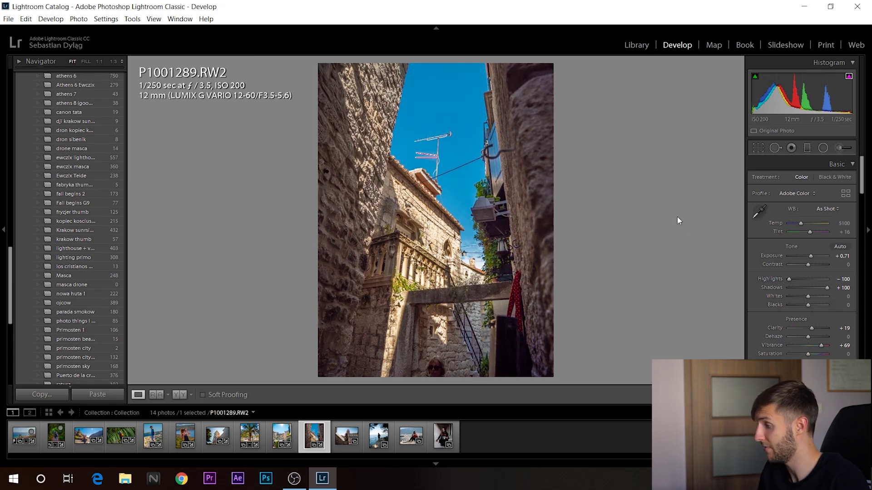
- Compare the edited alley photo with its original, checking the dark side walls, the sunlit facade and the sky
key(backslash)
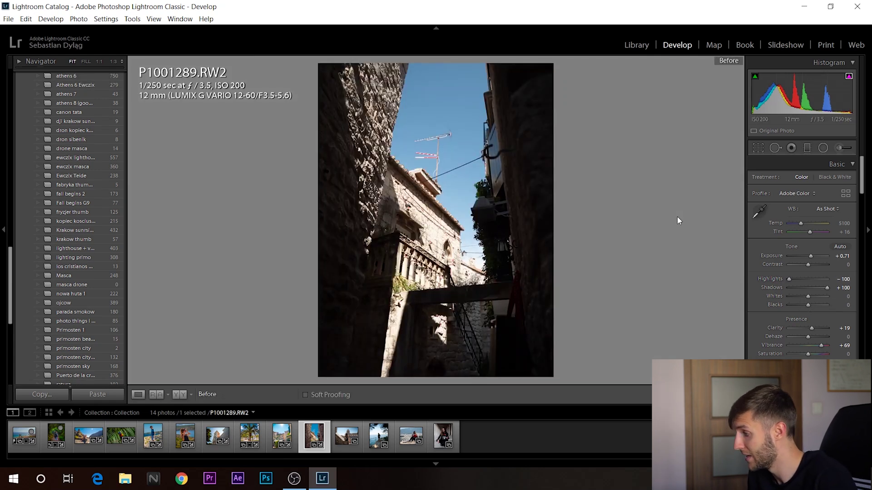
key(backslash)
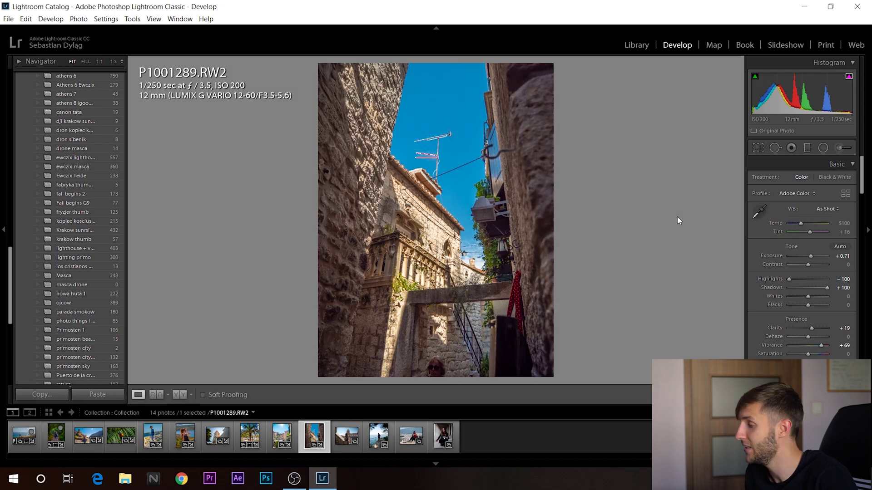
key(backslash)
key(backslash)
key(backslash)
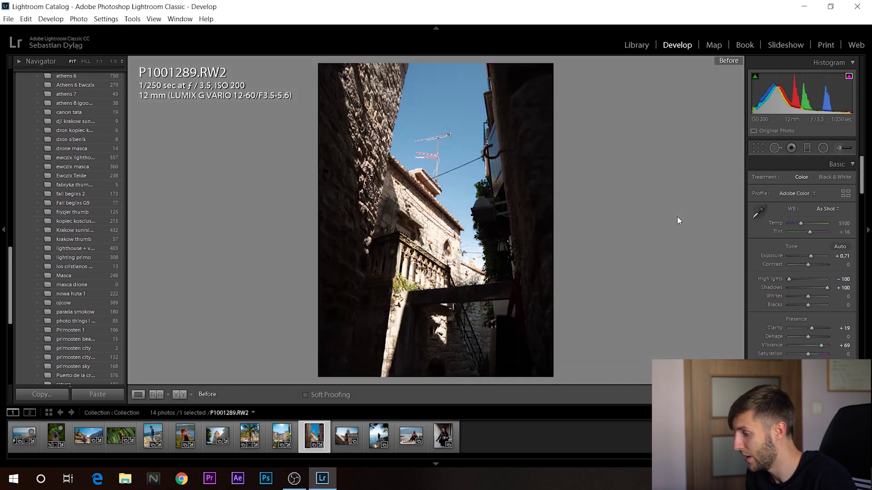
key(backslash)
key(backslash)
key(backslash)
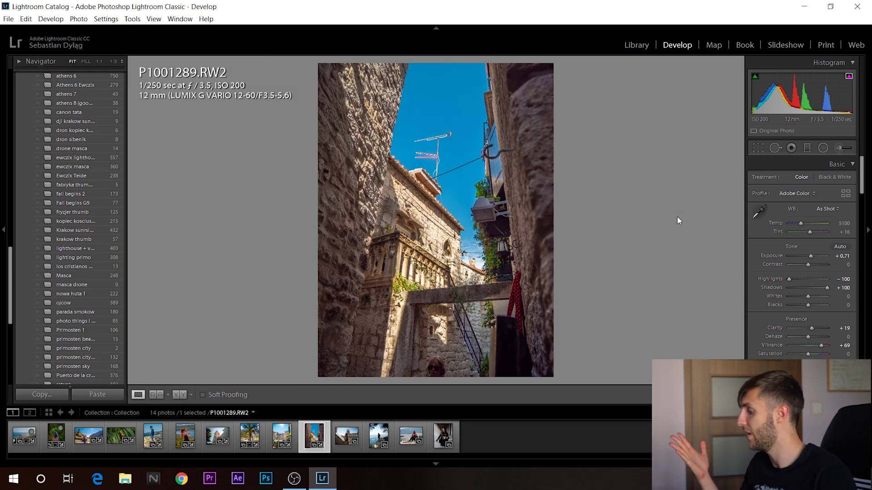
key(backslash)
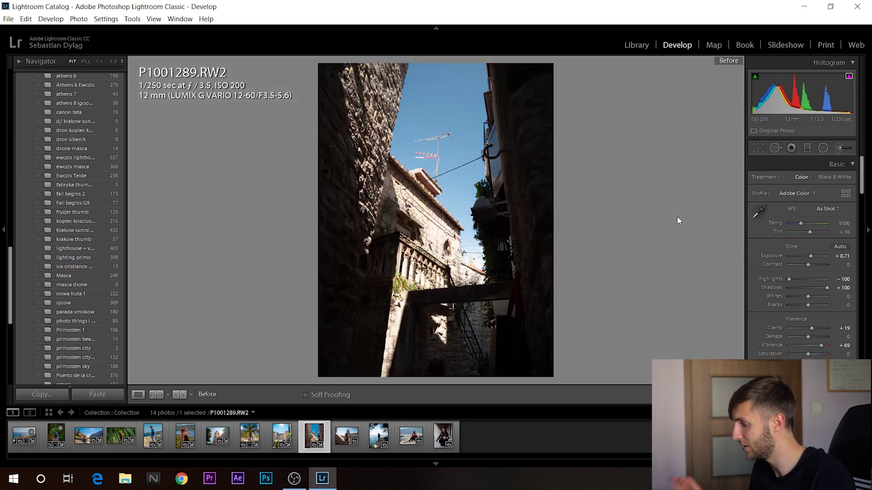
key(backslash)
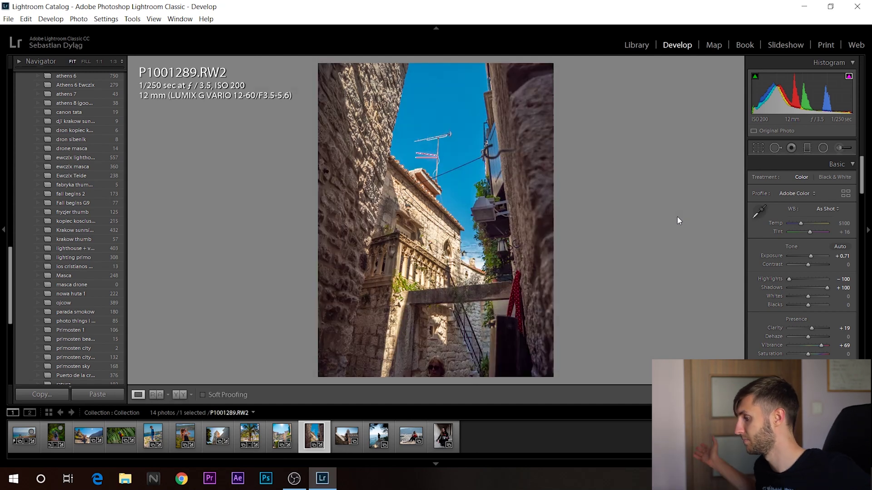
key(backslash)
key(backslash)
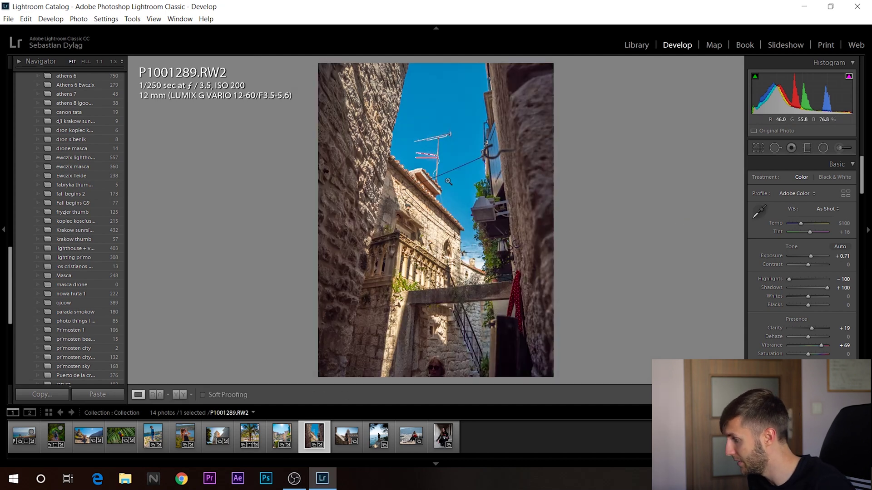
- Open the domed cathedral photo and set Highlights to -76, Shadows to +67, Clarity to +17, Vibrance to +74 and Saturation to +24
click(341, 439)
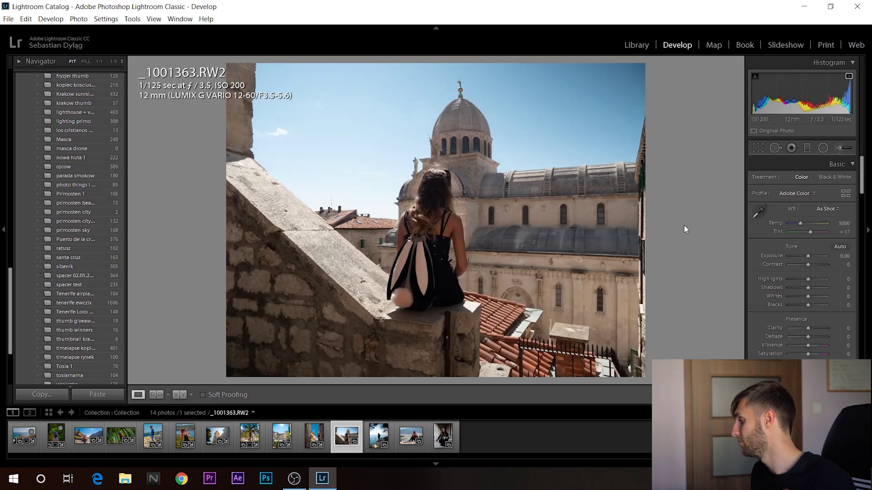
drag(809, 287, 792, 282)
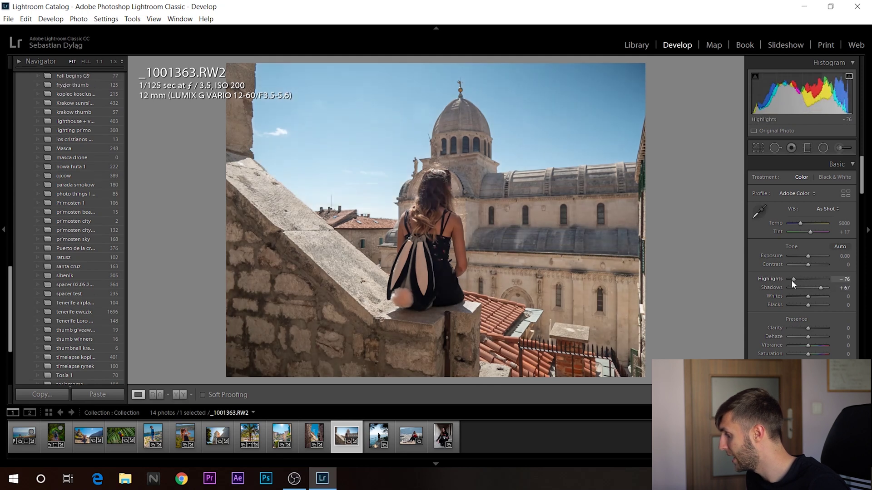
drag(810, 327, 818, 358)
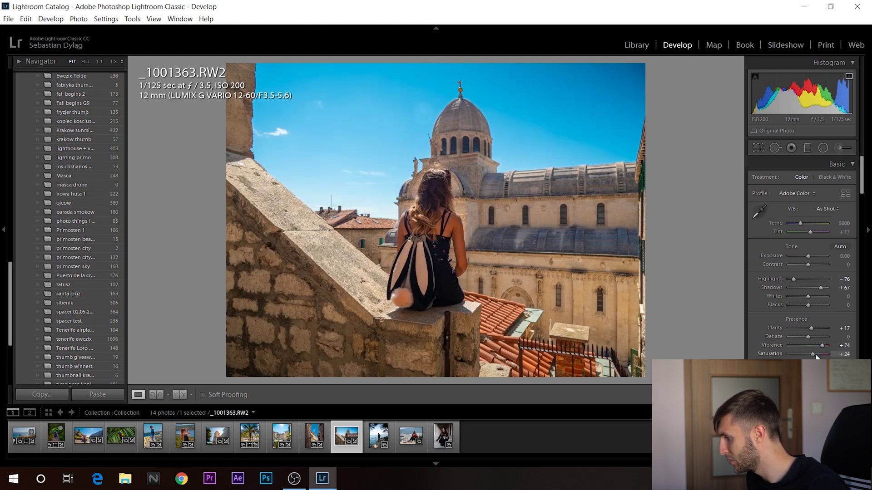
- Compare the edited cathedral photo with its original, checking the sky, stone wall and seated woman
key(backslash)
key(backslash)
key(backslash)
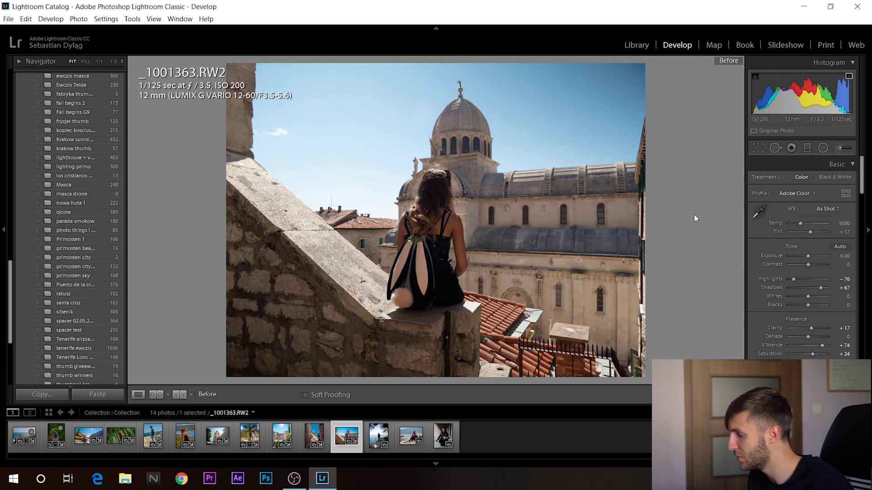
key(backslash)
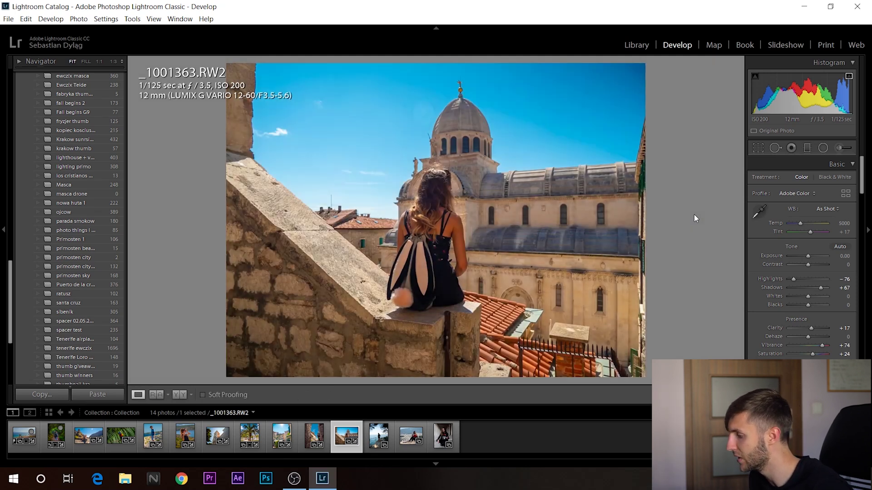
- Open the seaside path photo and straighten it along the sea horizon to an angle of 2.48
click(378, 435)
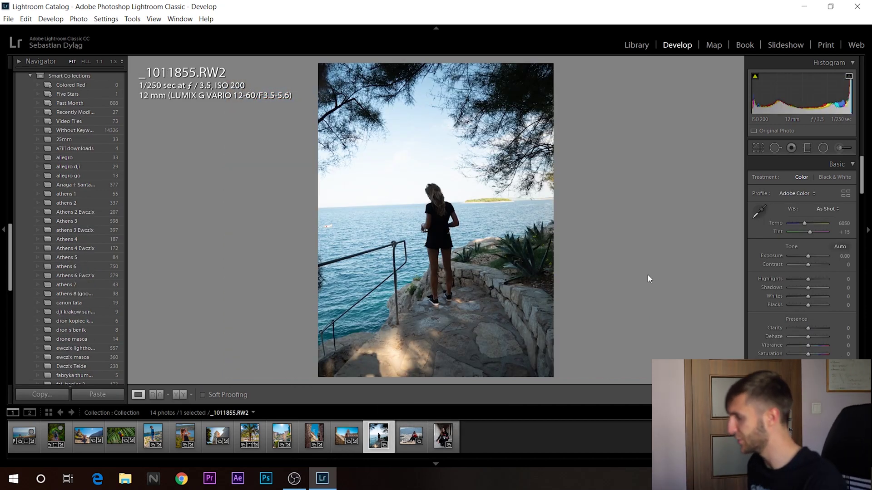
click(761, 148)
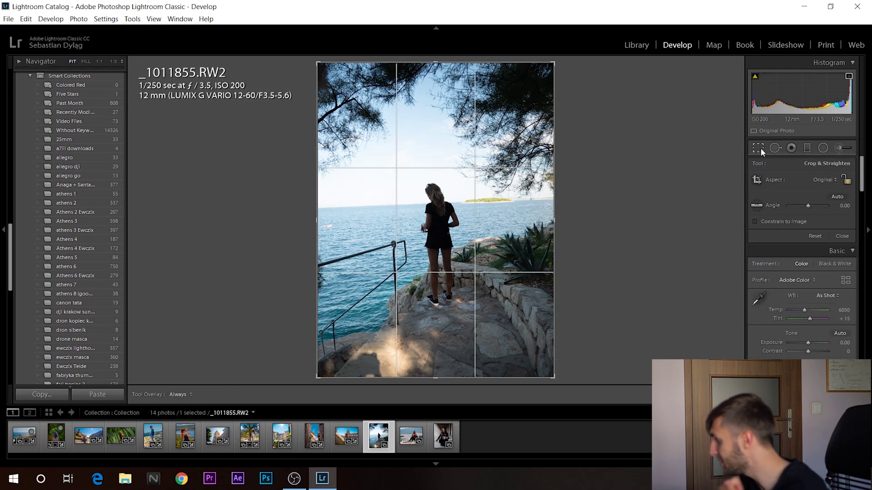
click(758, 206)
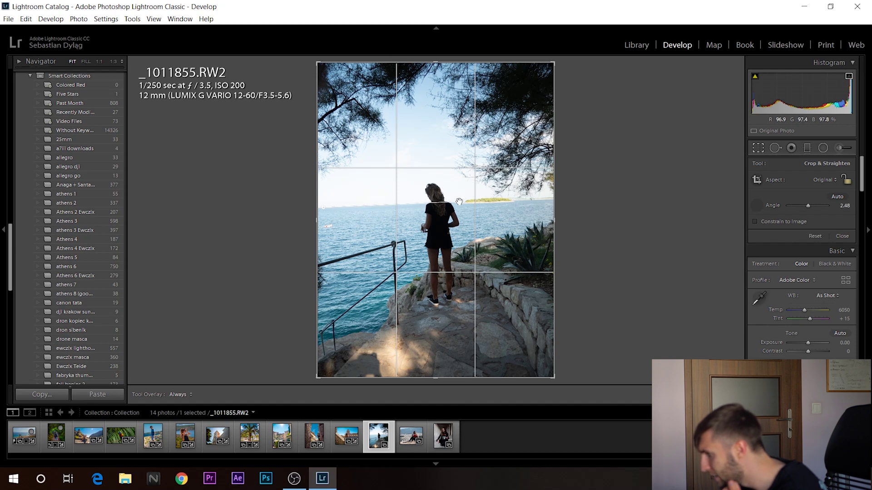
drag(460, 202, 460, 201)
key(Return)
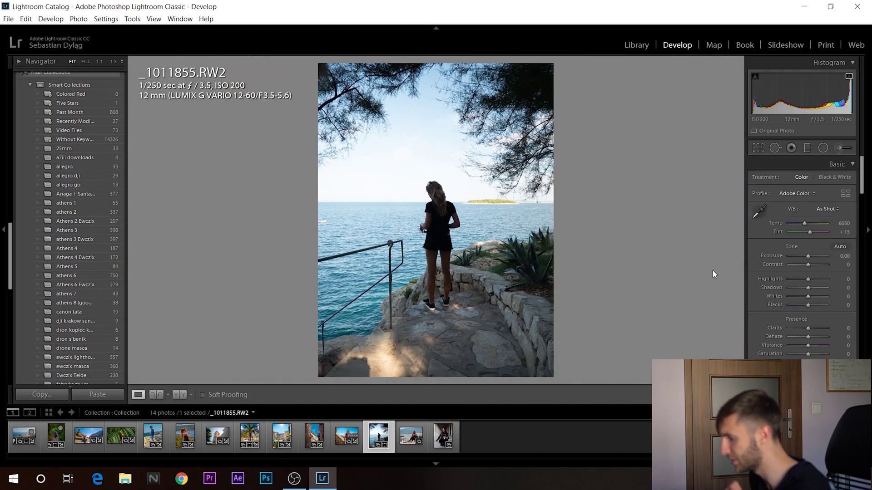
click(751, 151)
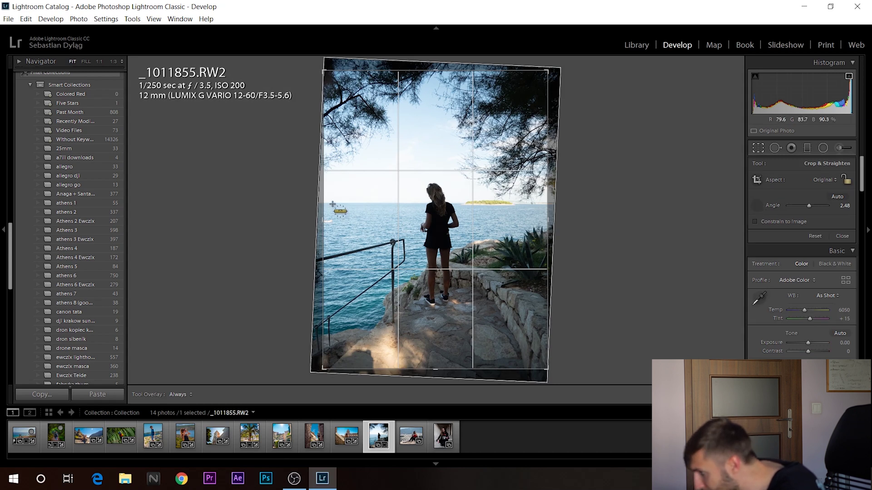
drag(381, 204, 415, 203)
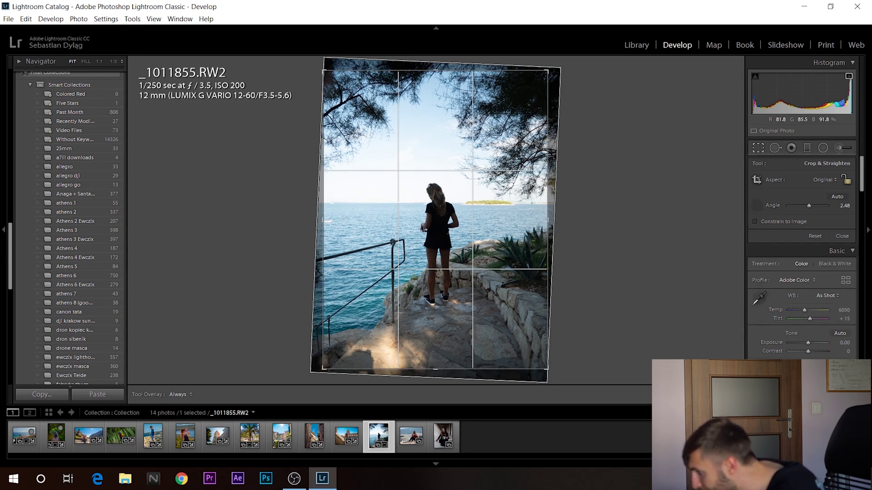
key(Return)
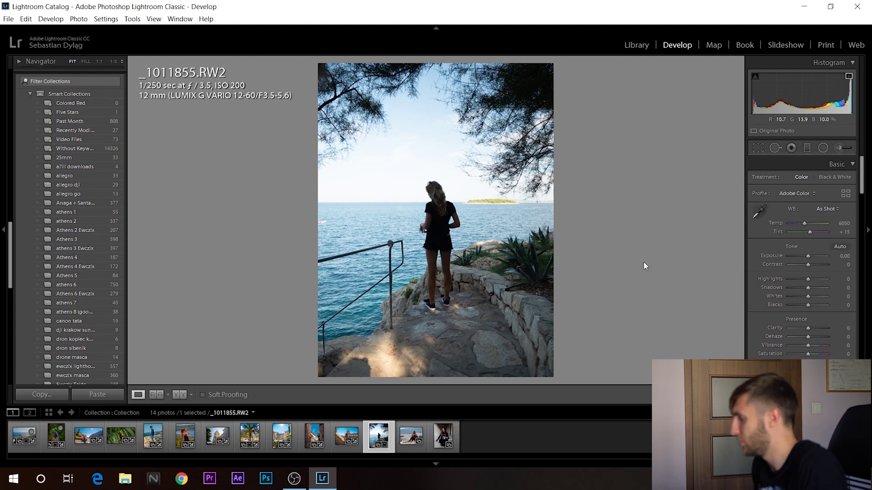
- Set the seaside photo's Highlights to -76, Shadows to +88, Whites to -36, Clarity to +33 and Vibrance to +74, and check it against the original
drag(807, 289, 825, 345)
click(803, 278)
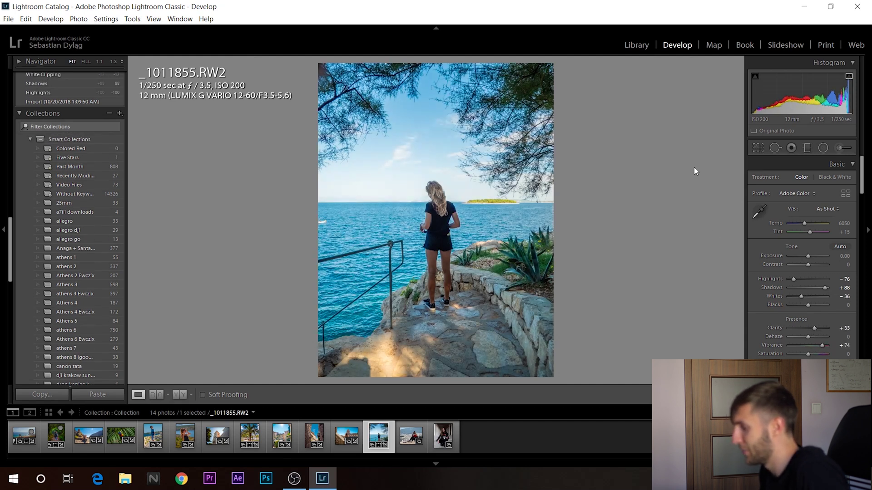
key(backslash)
key(backslash)
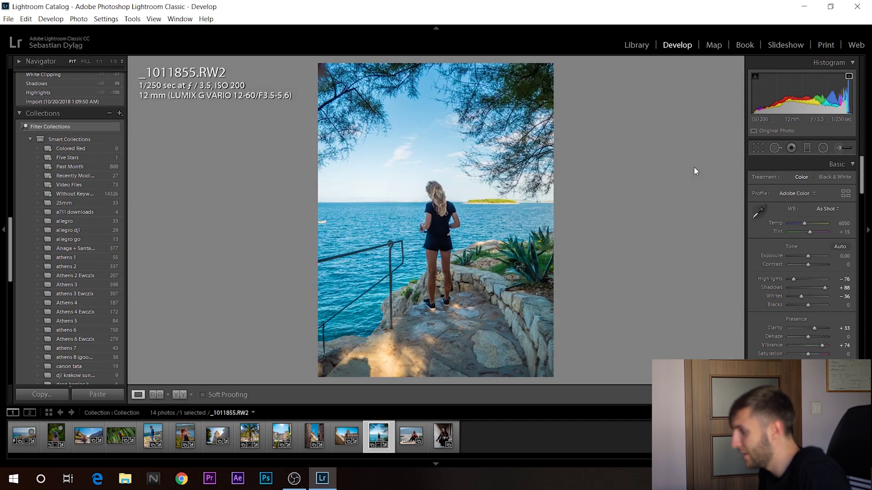
- Raise the seaside photo's Saturation to +24 and warm its white balance to a temperature of 6286
drag(808, 354, 813, 353)
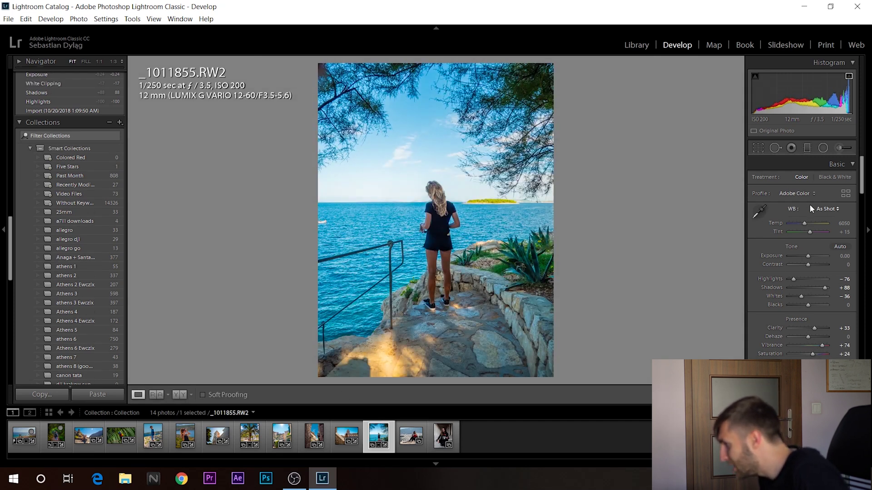
drag(804, 226, 807, 226)
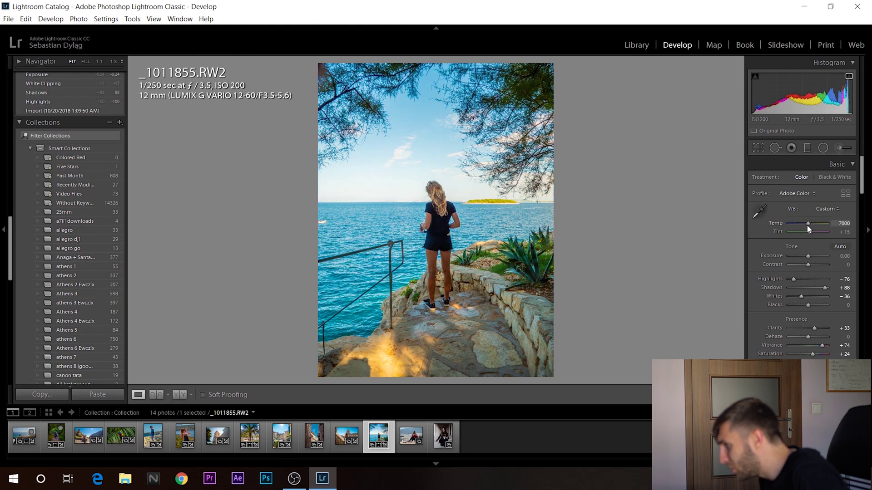
drag(808, 225, 806, 225)
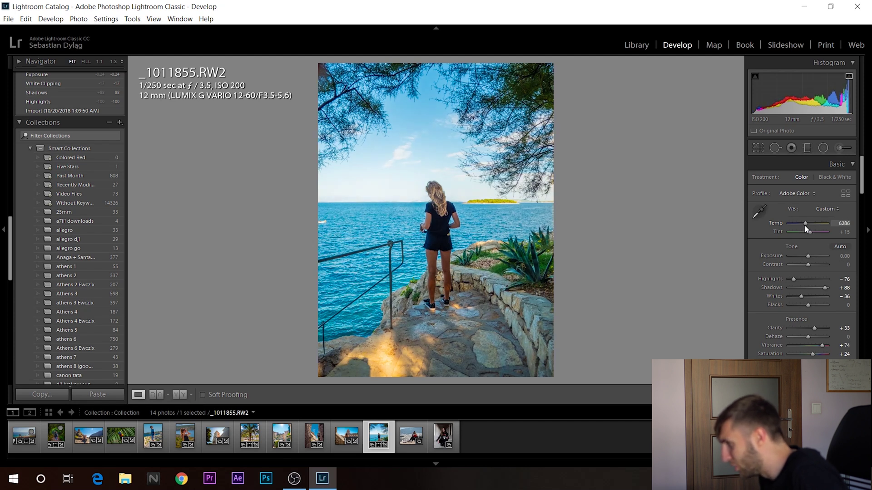
- Compare the edited seaside photo with its original, checking the woman, the shaded path, the sea and the sky
key(backslash)
key(backslash)
key(backslash)
key(backslash)
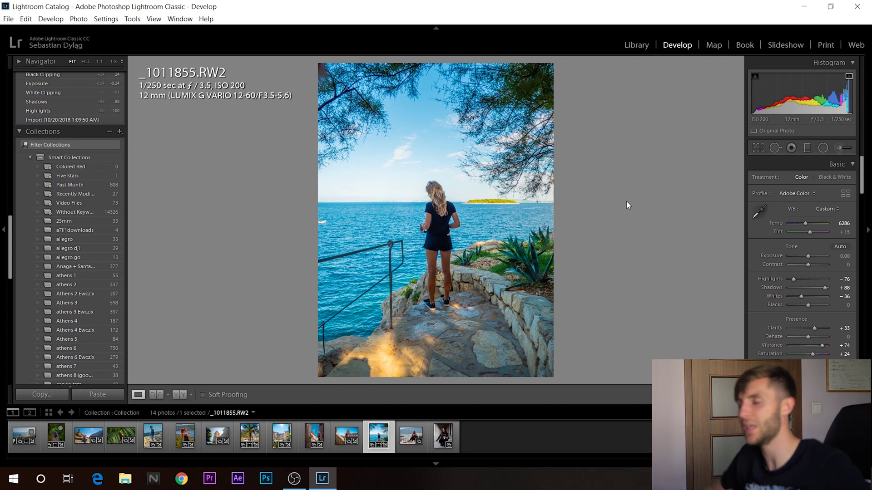
key(backslash)
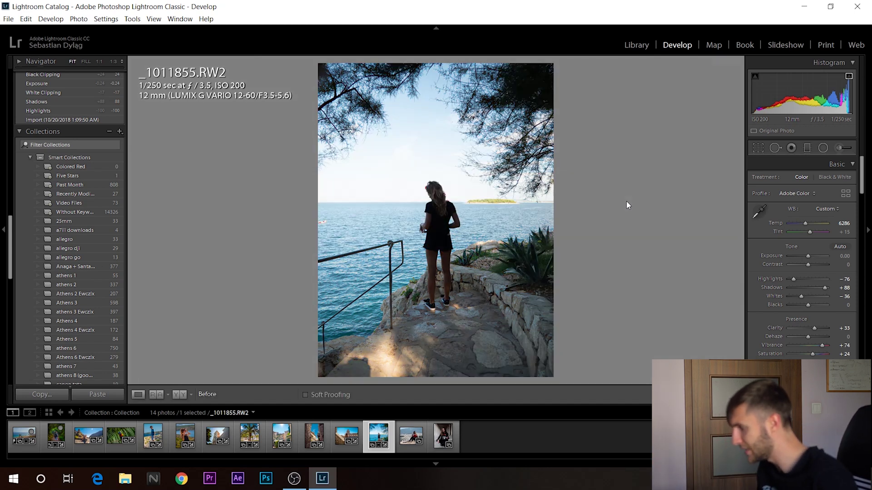
key(backslash)
key(backslash)
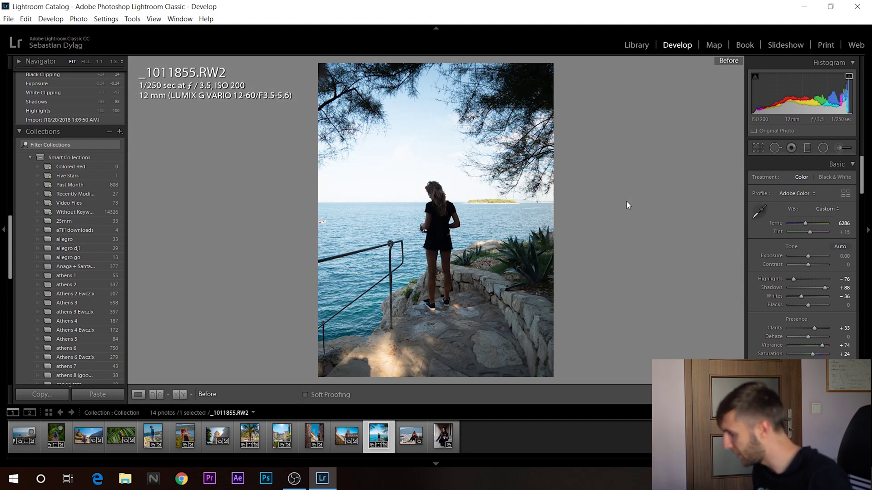
key(backslash)
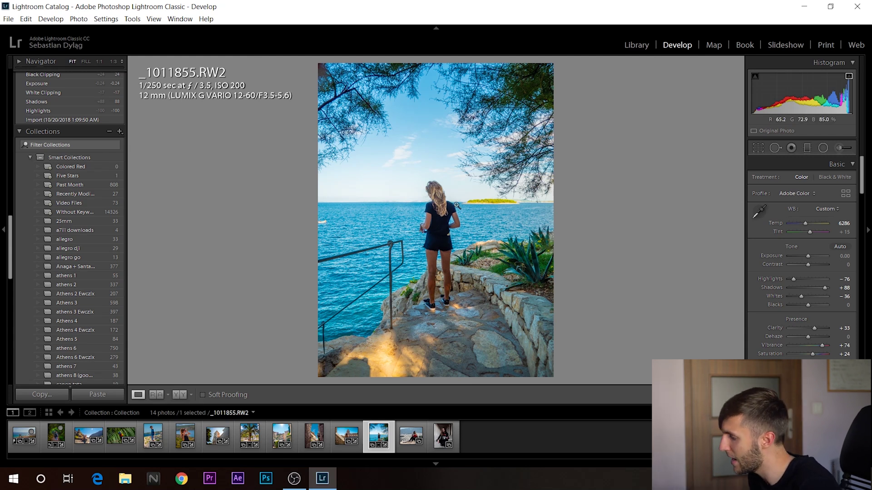
key(backslash)
key(backslash)
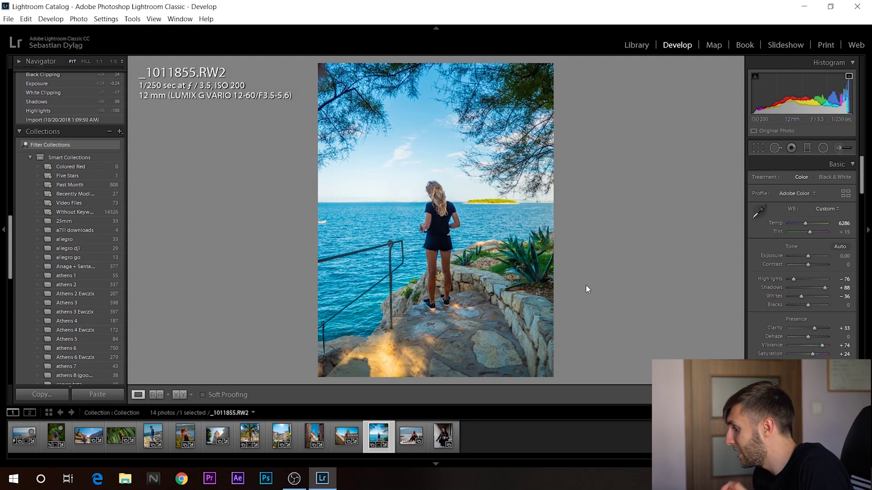
- Open the photo of the woman sitting on rocks above the city and set its Shadows to +83
click(404, 443)
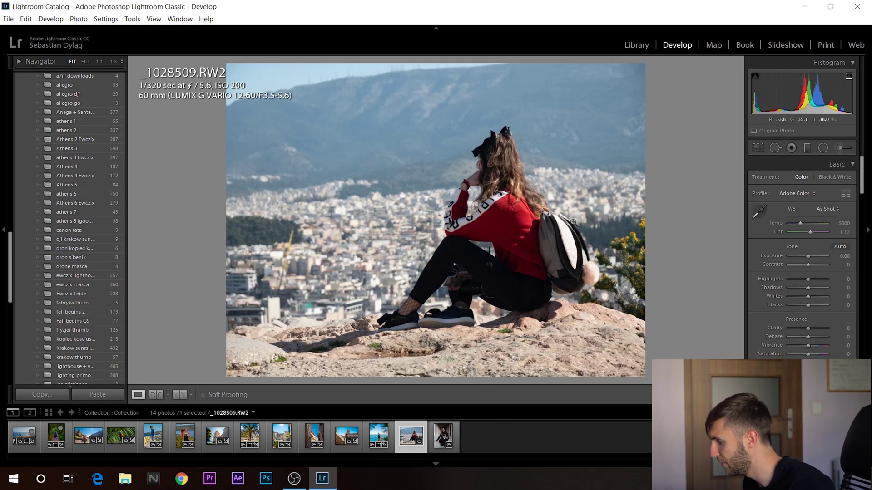
drag(815, 287, 825, 288)
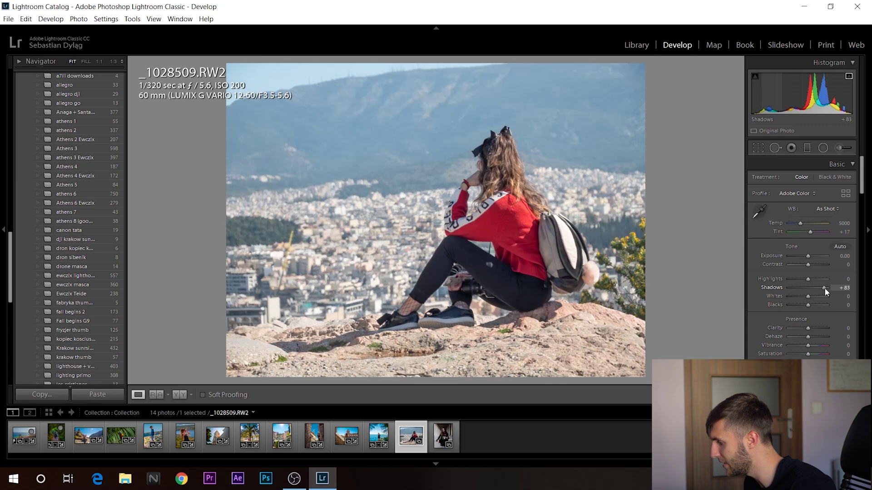
- Examine the brightened dark trousers and the pale patch on the woman's thigh at 1:1 magnification
click(496, 269)
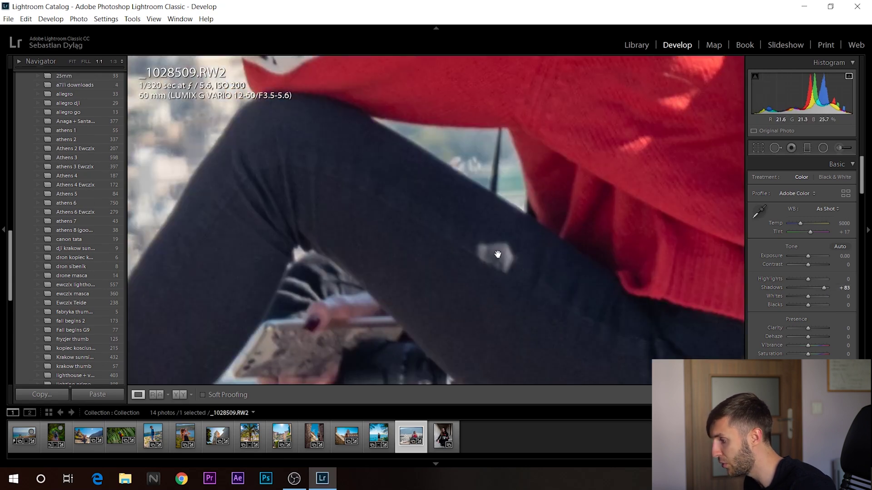
click(498, 254)
click(493, 269)
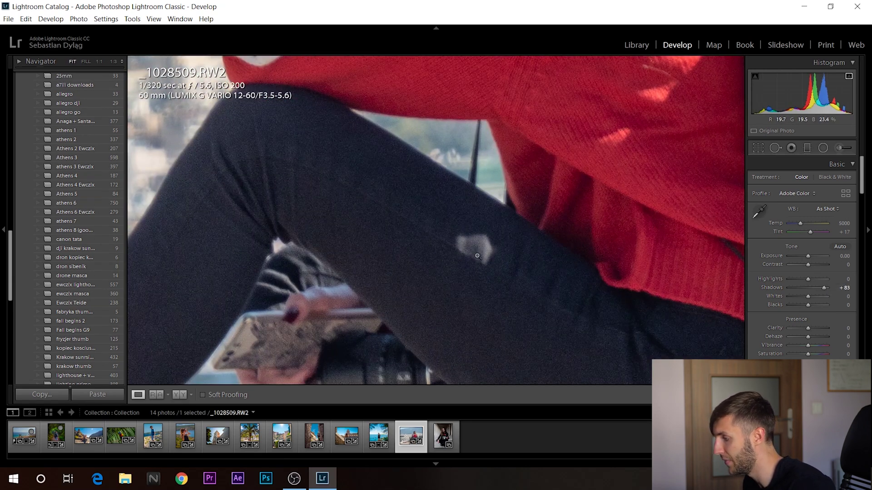
click(477, 256)
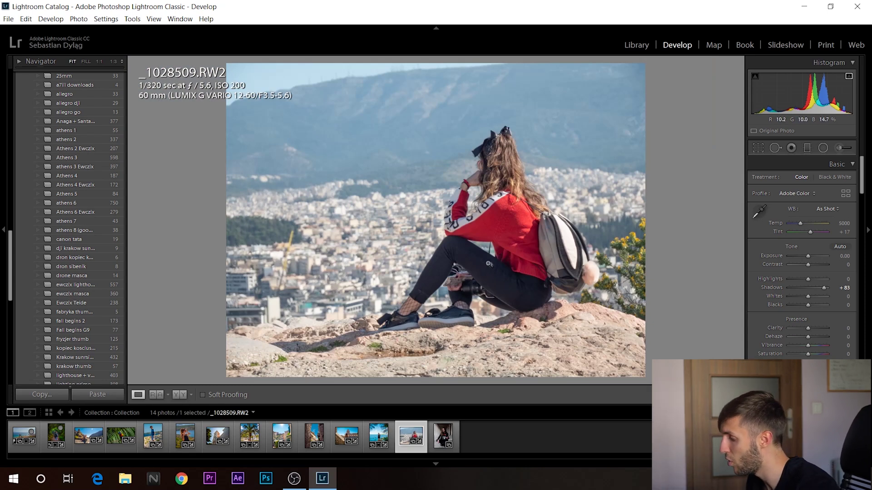
click(489, 261)
click(495, 269)
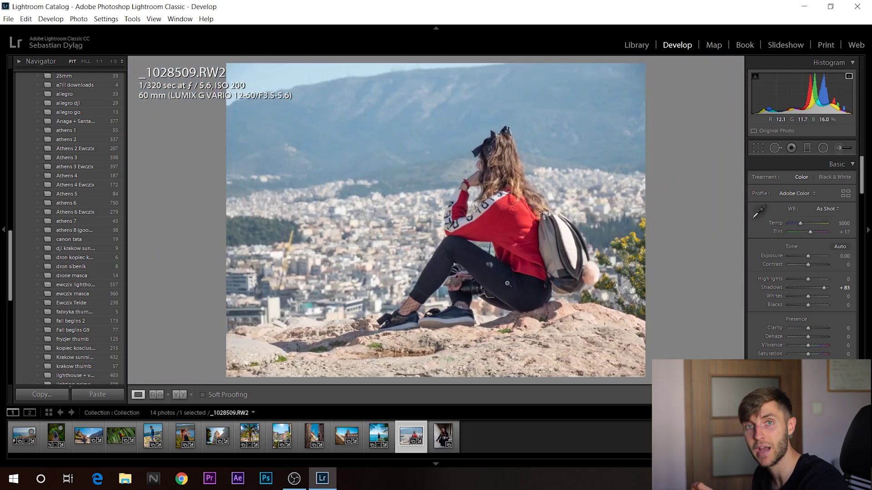
click(491, 267)
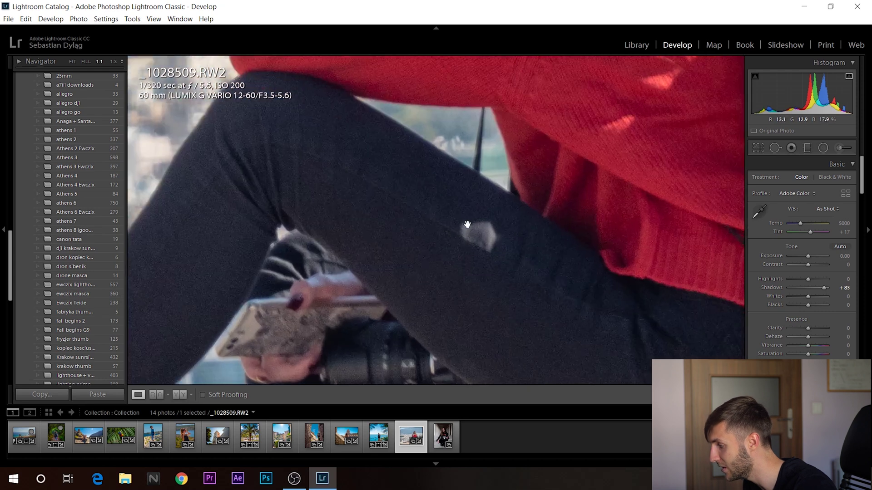
click(457, 238)
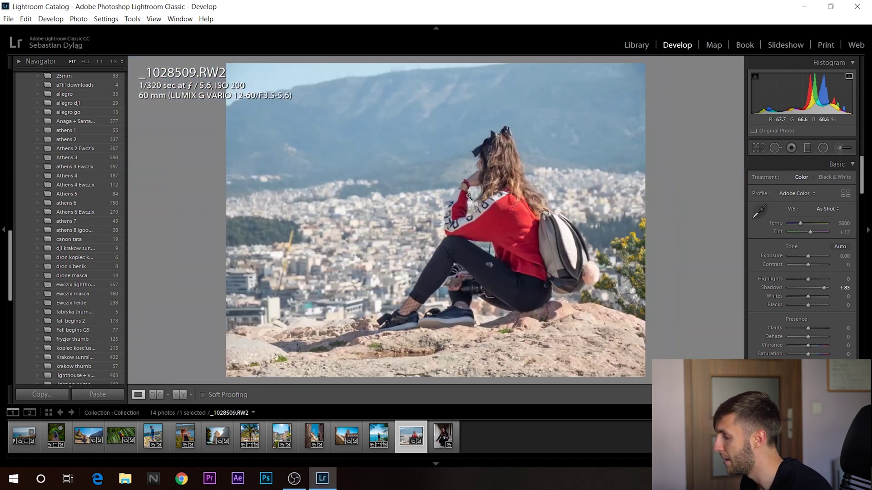
- Set the city photo's Highlights to -69, Clarity to +21, Vibrance to +74, and HSL saturation to Red +24, Yellow +47, Green +96, Blue -31
drag(808, 279, 795, 278)
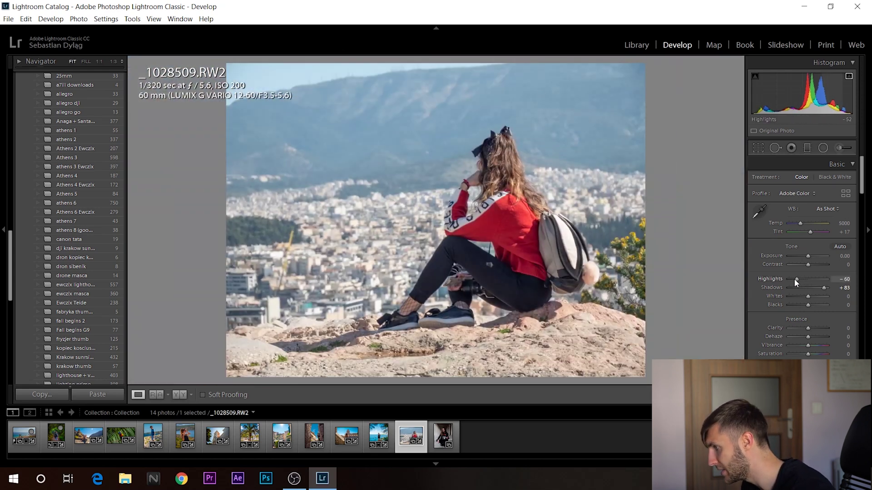
drag(808, 327, 821, 345)
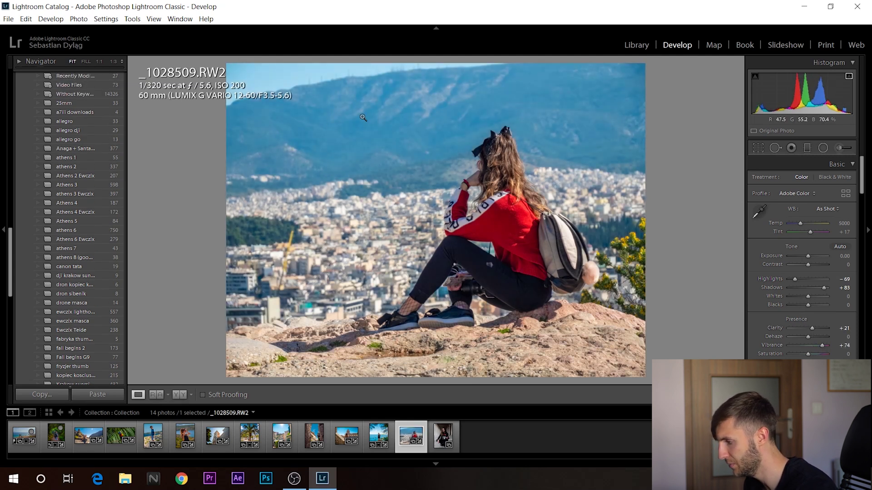
drag(861, 189, 863, 256)
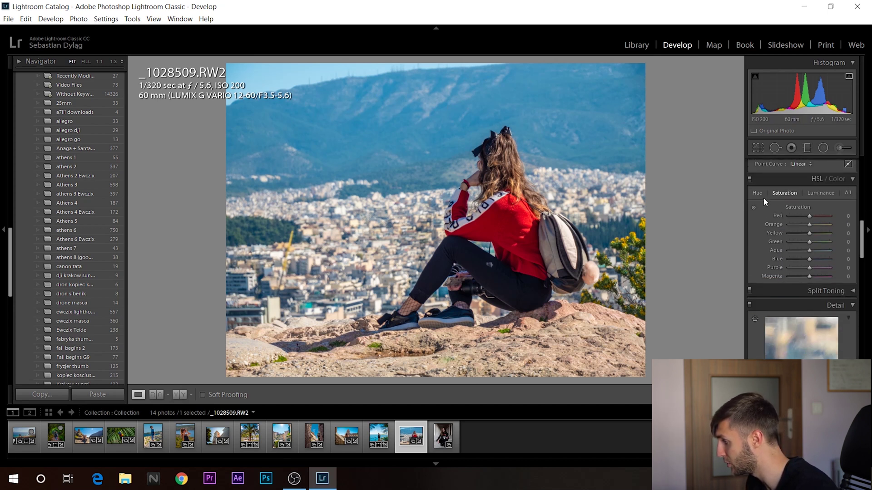
drag(809, 259, 802, 260)
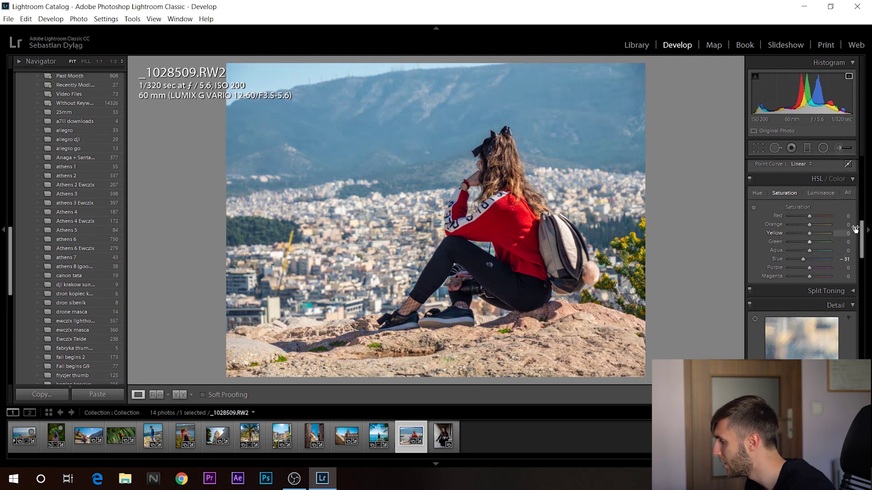
drag(816, 214, 816, 214)
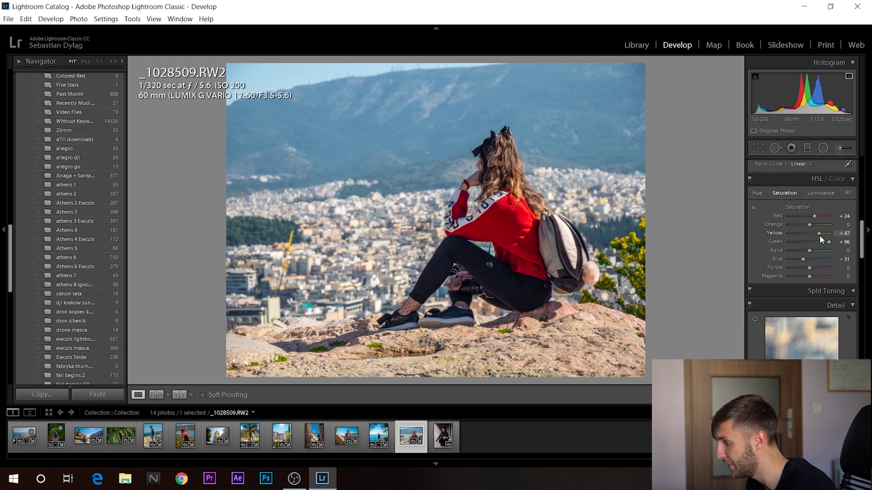
drag(862, 243, 865, 178)
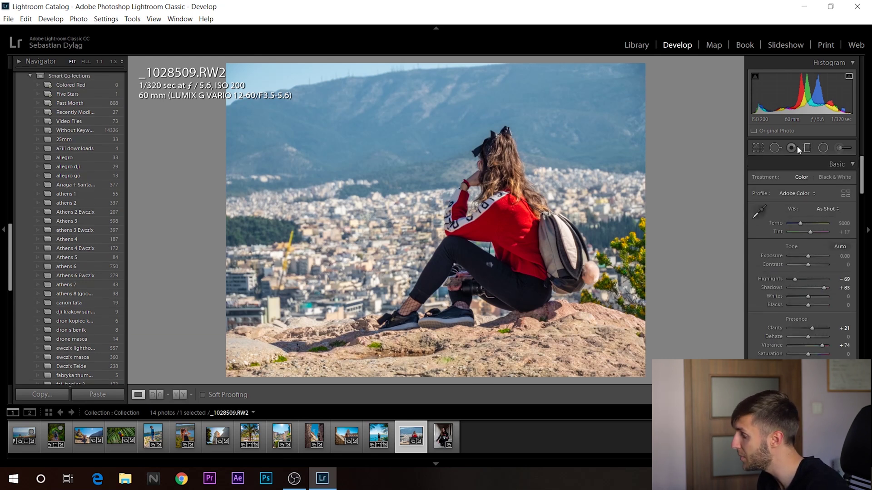
- Compare the edited city overlook photo with its original
key(backslash)
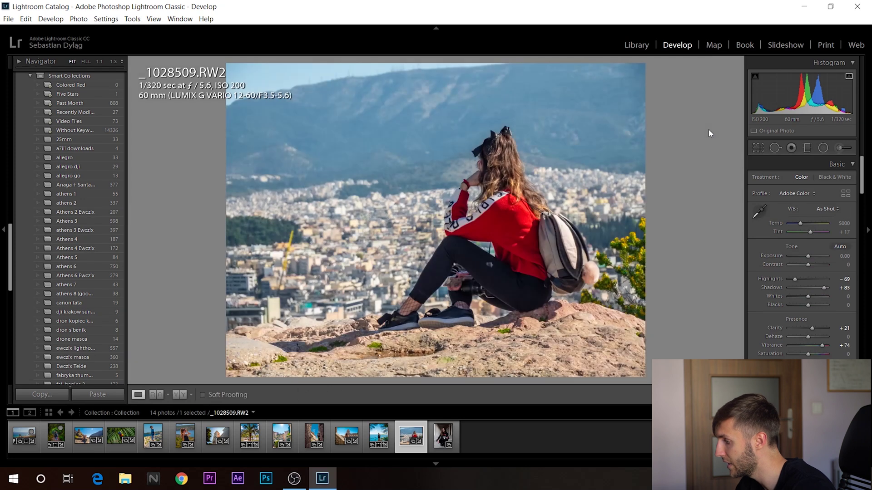
key(backslash)
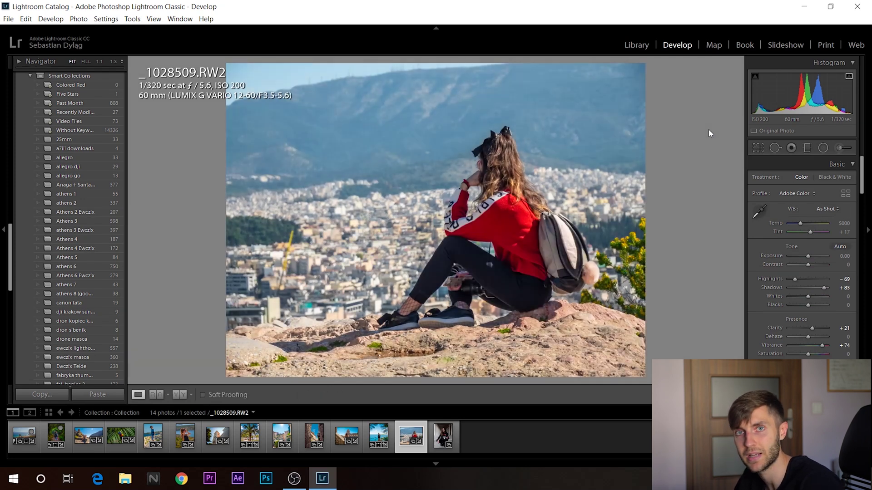
key(backslash)
key(backslash)
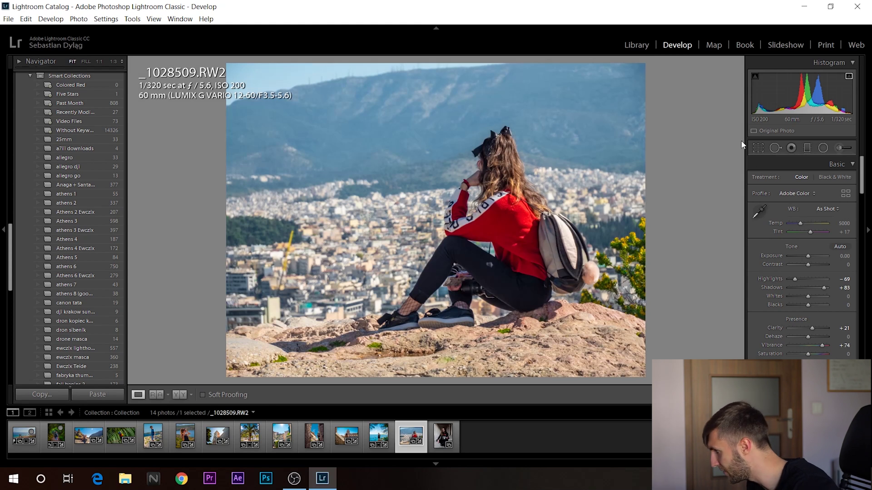
- Warm the city photo's white balance to a temperature of 5571 and check the result against the original
drag(801, 223, 802, 223)
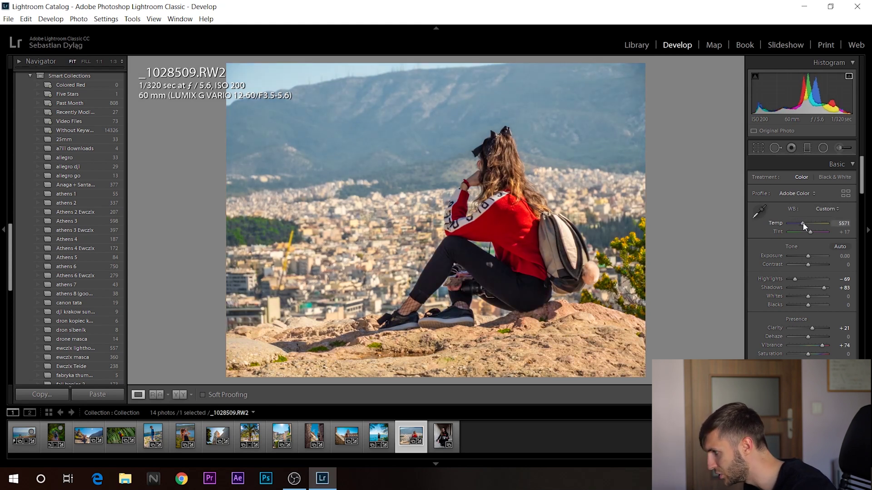
key(backslash)
key(backslash)
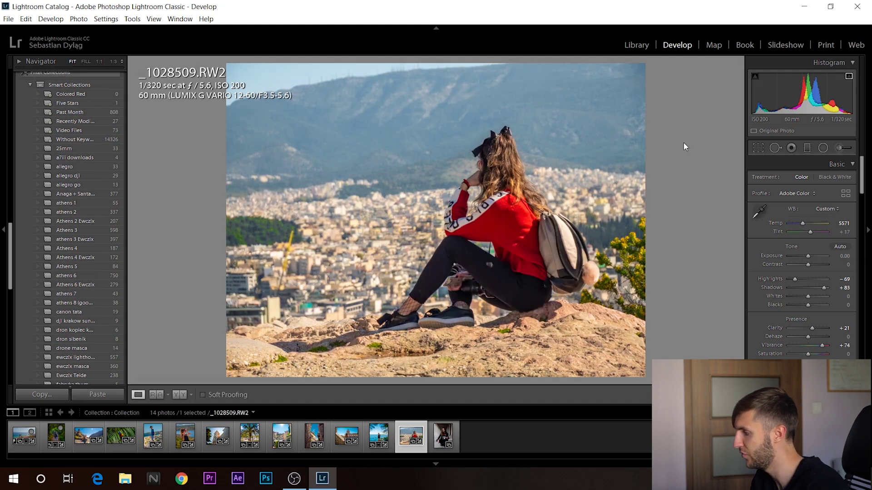
key(backslash)
key(backslash)
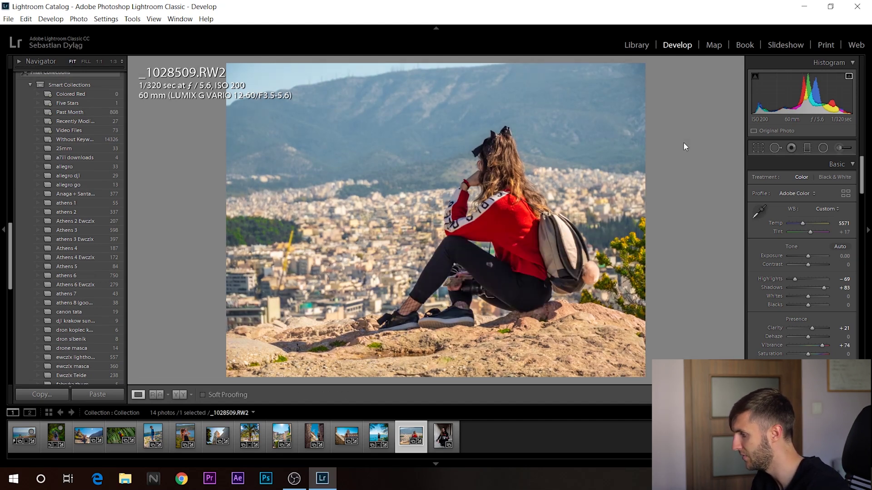
drag(802, 223, 801, 223)
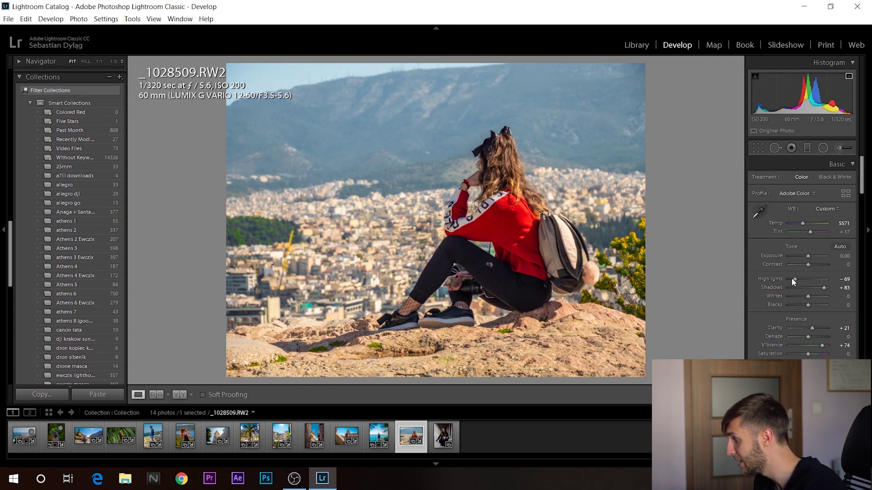
- Set the city photo's Highlights to -100, Shadows to +100, Clarity to +14, Vibrance to +81 and temperature to 5452, and compare it with the original
drag(792, 280, 778, 280)
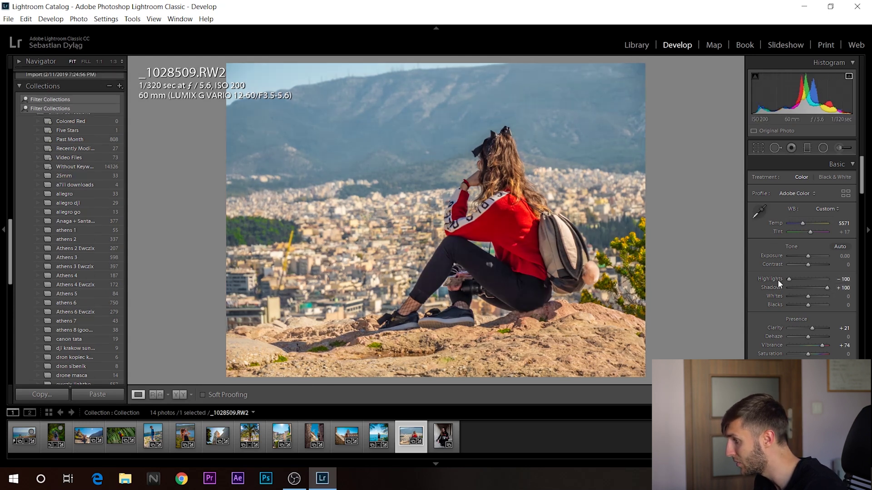
drag(824, 344, 810, 328)
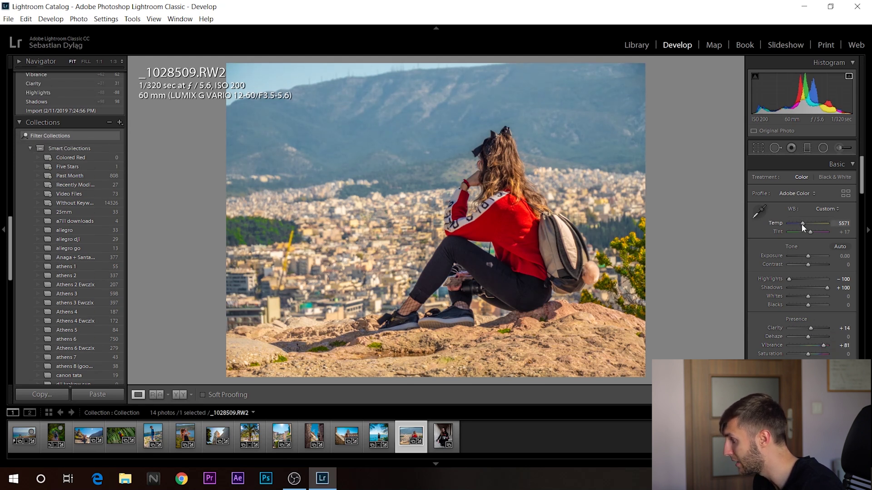
drag(802, 225, 801, 224)
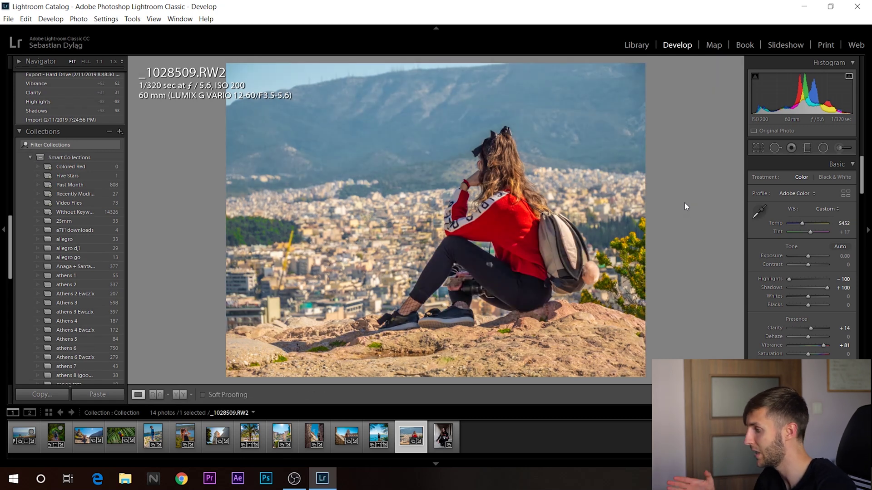
key(backslash)
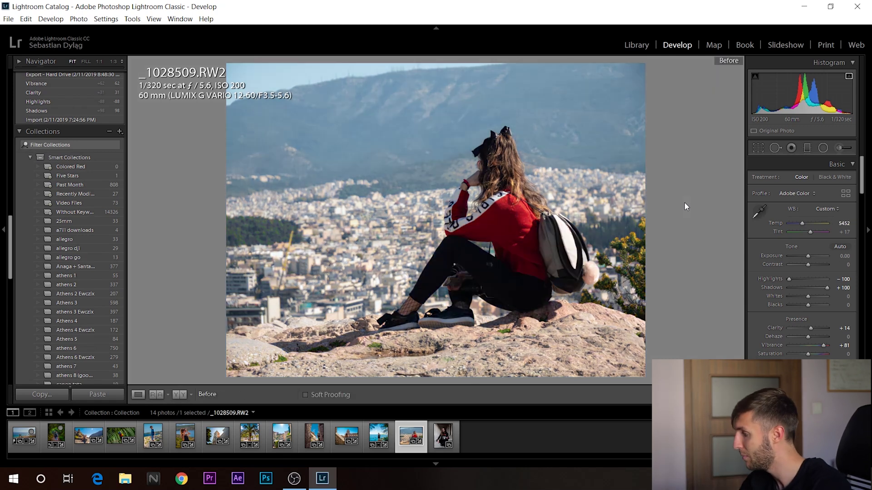
key(backslash)
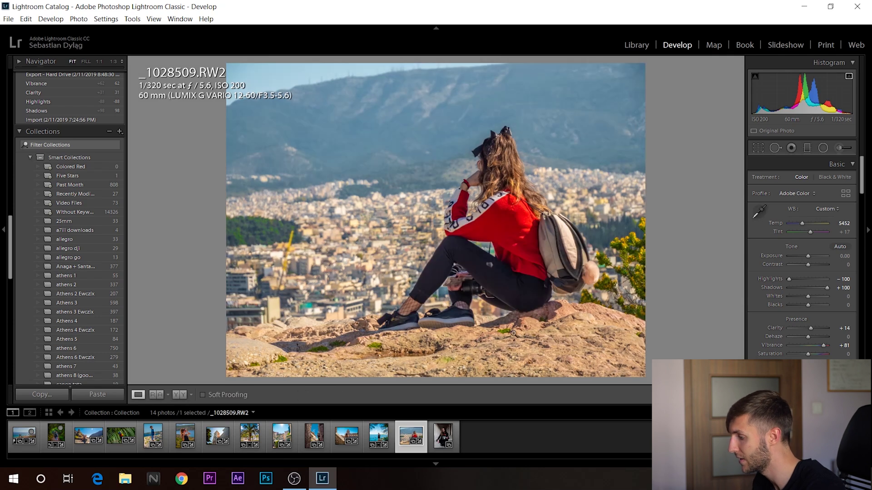
- Open the portrait of the woman seated in the colonnade and straighten it along the floor line to an angle of -0.79
click(441, 435)
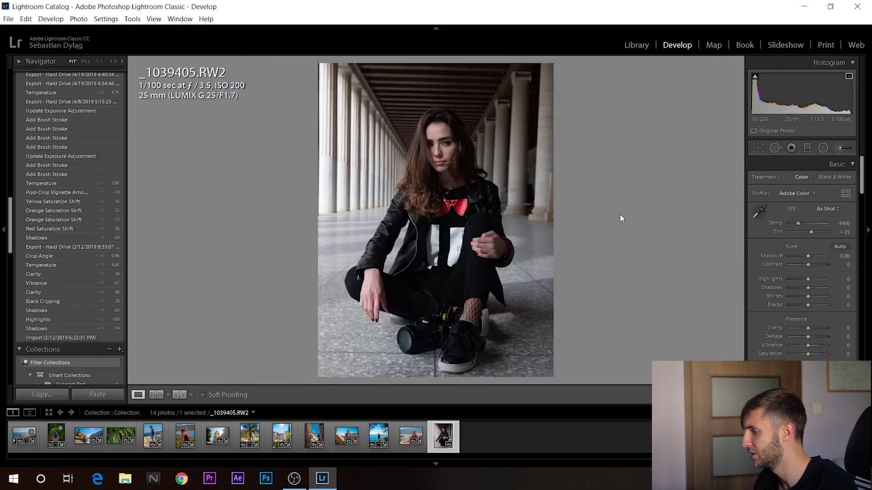
click(758, 148)
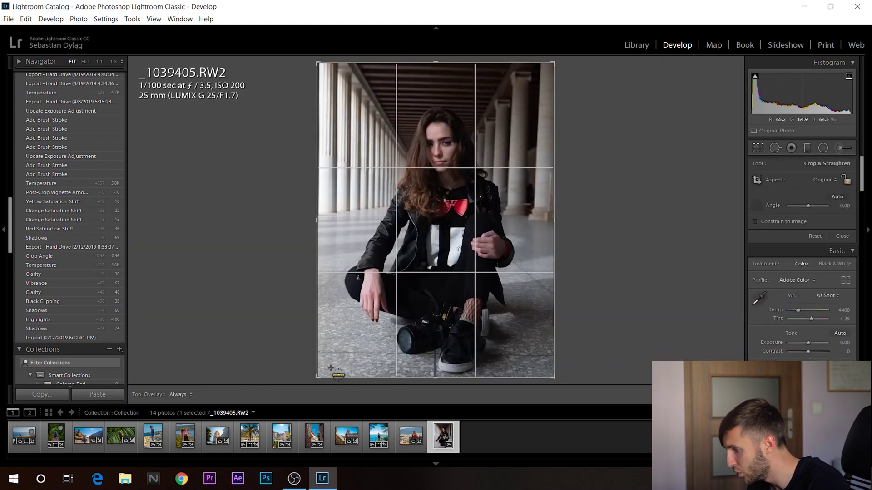
drag(417, 353, 551, 358)
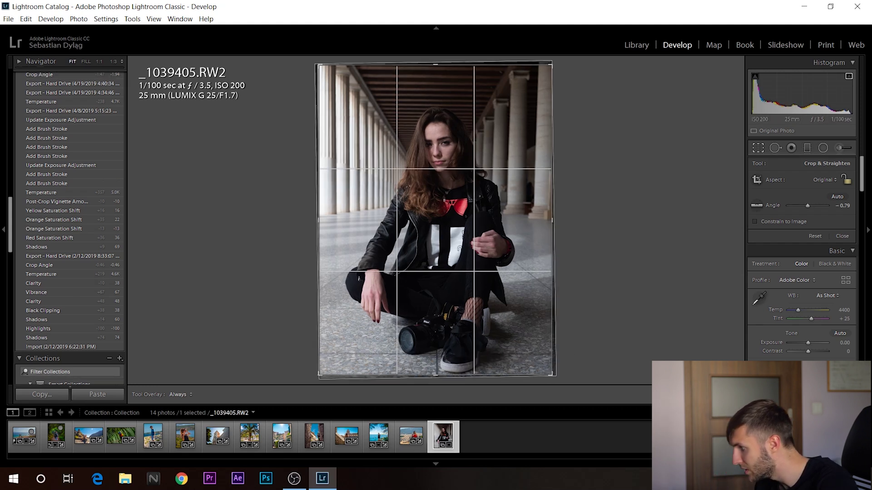
key(Return)
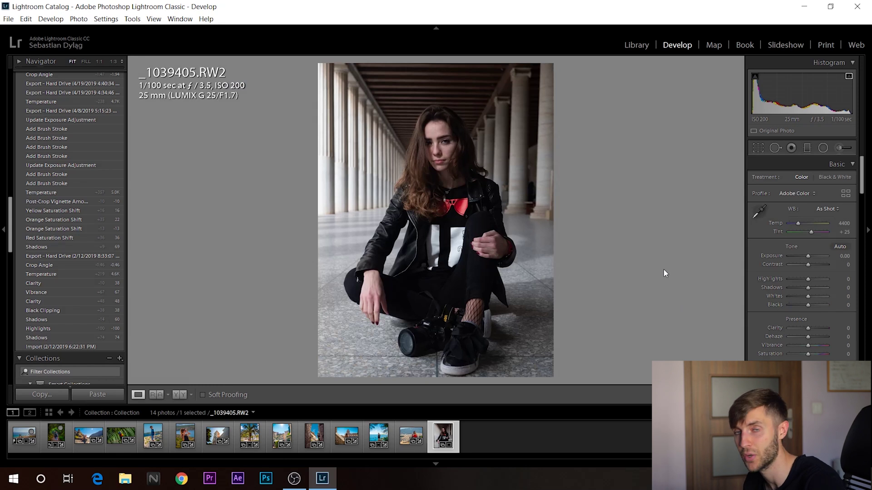
- Set the colonnade portrait's Highlights to -69, Shadows to +93, Clarity to +24 and Vibrance to +81
drag(802, 283, 792, 280)
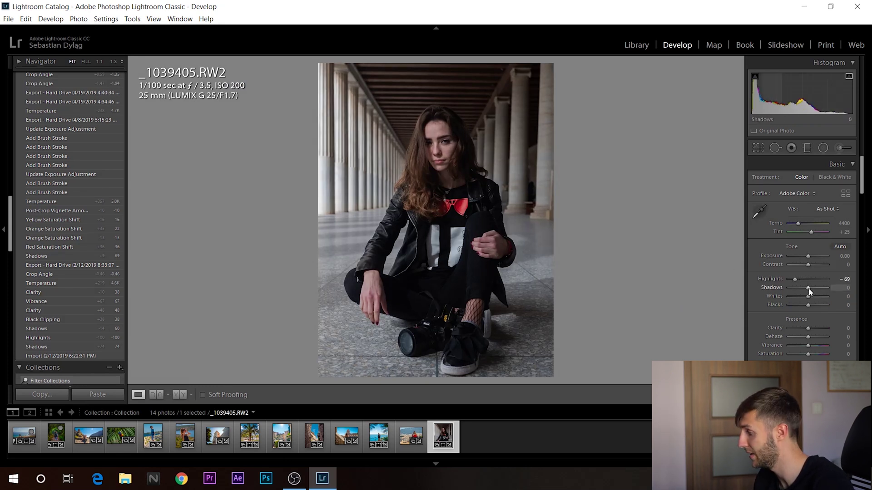
drag(813, 288, 826, 285)
drag(808, 328, 823, 345)
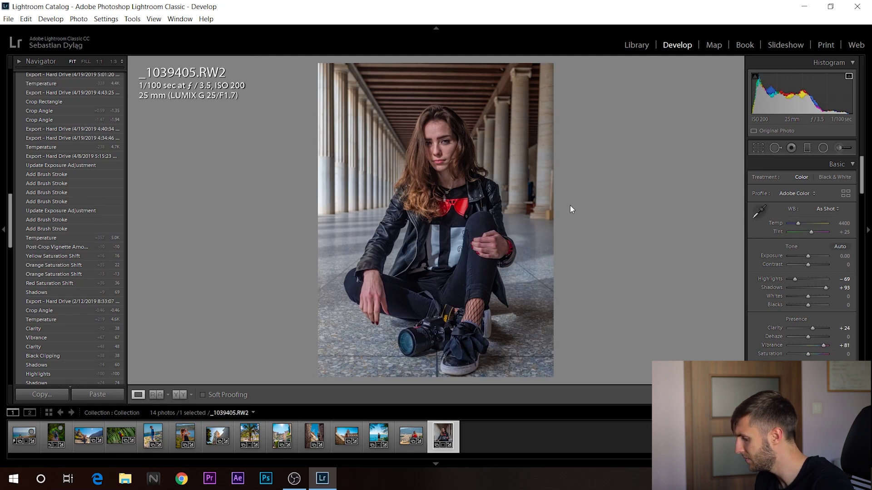
- Compare the colonnade portrait with its original and warm its white balance to a temperature of 4738
key(backslash)
key(backslash)
key(backslash)
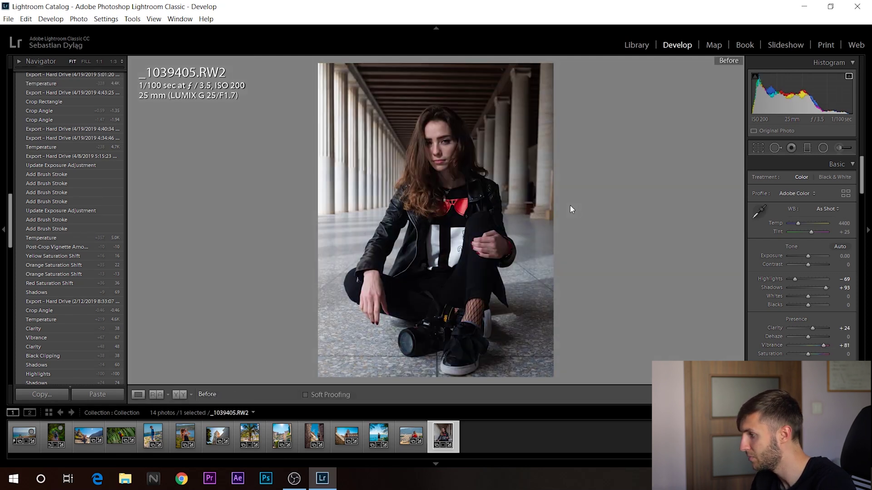
key(backslash)
key(backslash)
key(backslash)
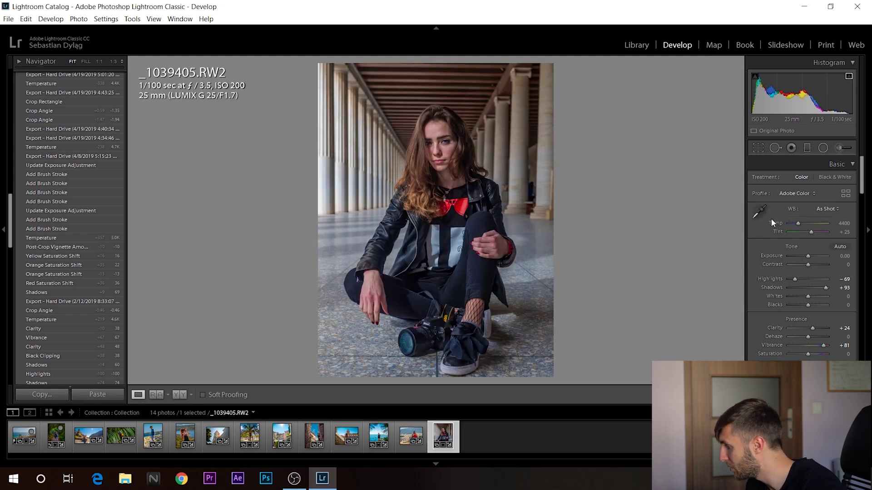
drag(797, 223, 799, 223)
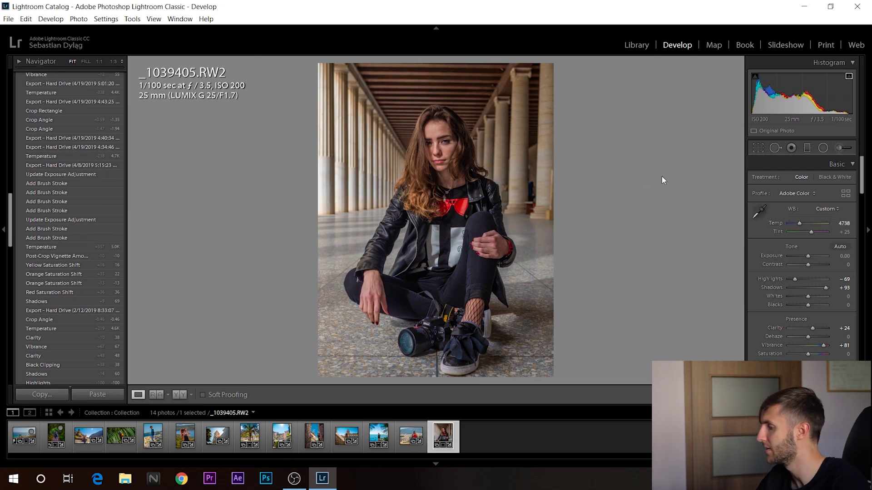
- Compare the colonnade portrait's current edit with its original several times
key(backslash)
key(backslash)
key(backslash)
key(backslash)
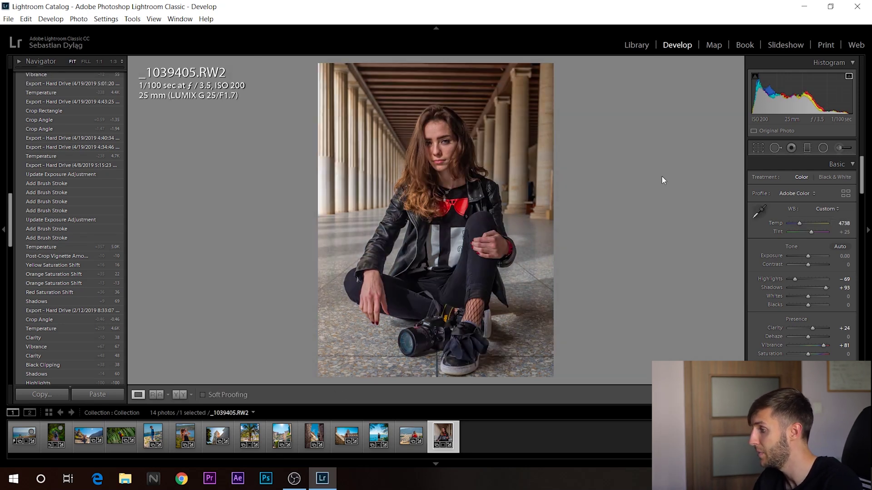
key(backslash)
key(backslash)
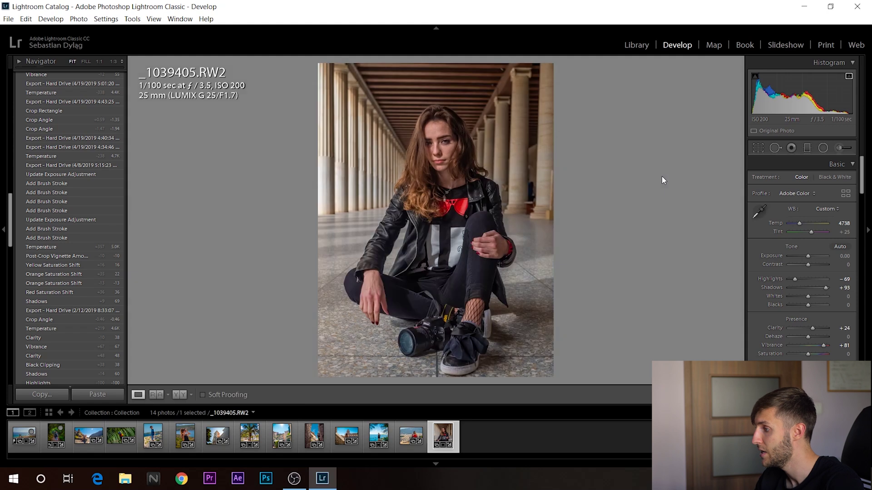
- Paint an adjustment brush mask over the irises of both of the woman's eyes
click(444, 148)
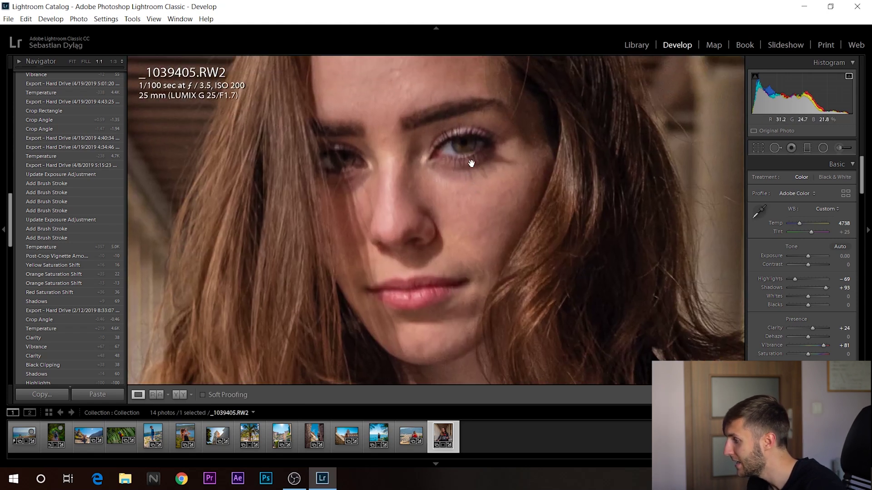
key(k)
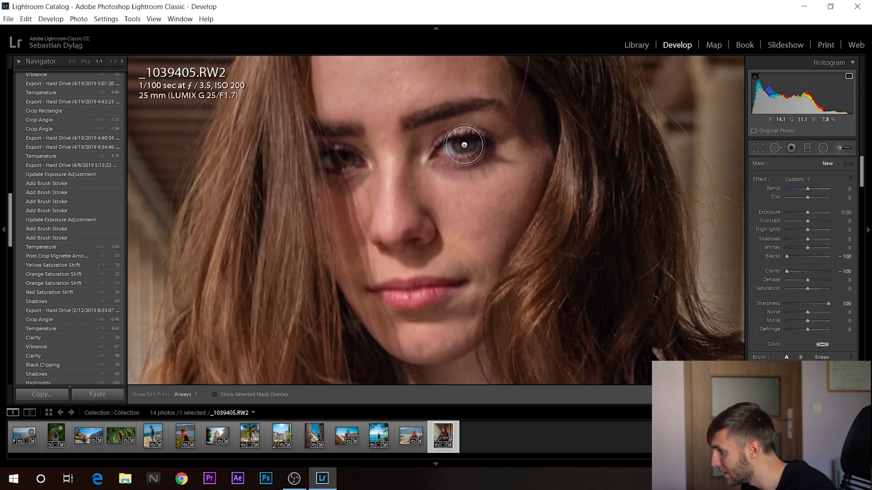
key(h)
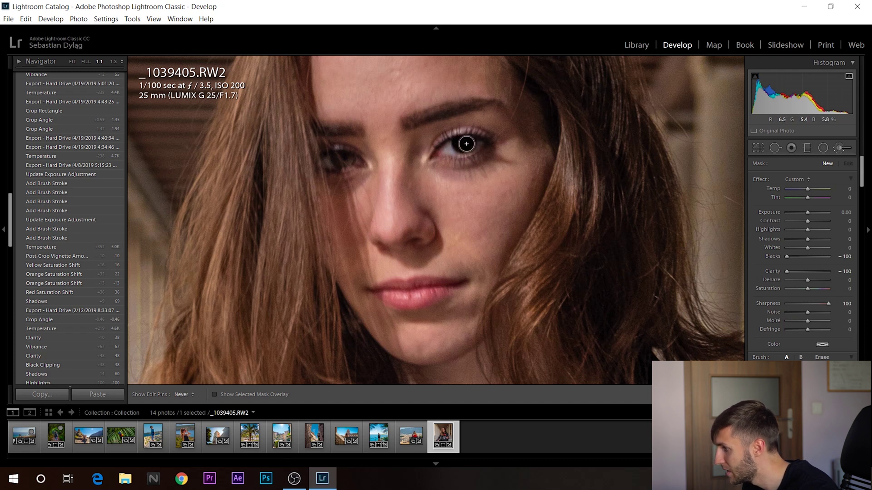
click(463, 145)
key(h)
drag(338, 157, 347, 161)
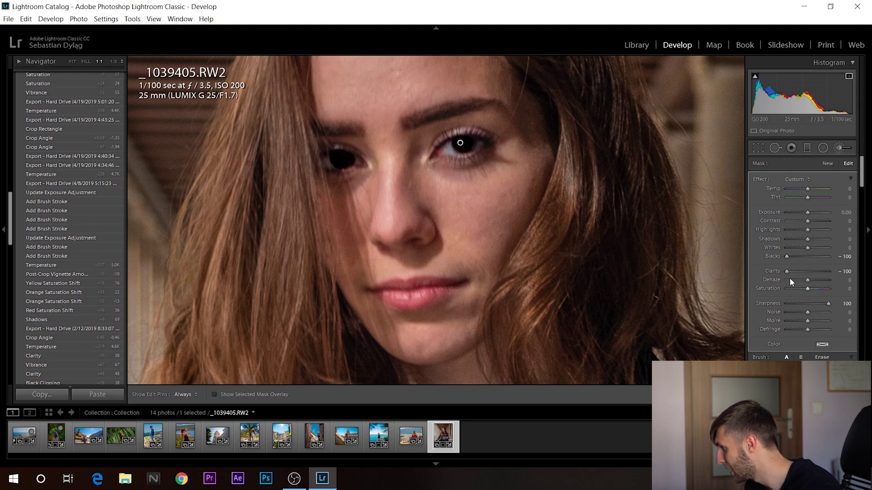
- Reset the eye mask's Clarity, Blacks and Sharpness to 0
click(836, 273)
text(0)
key(shift+Tab)
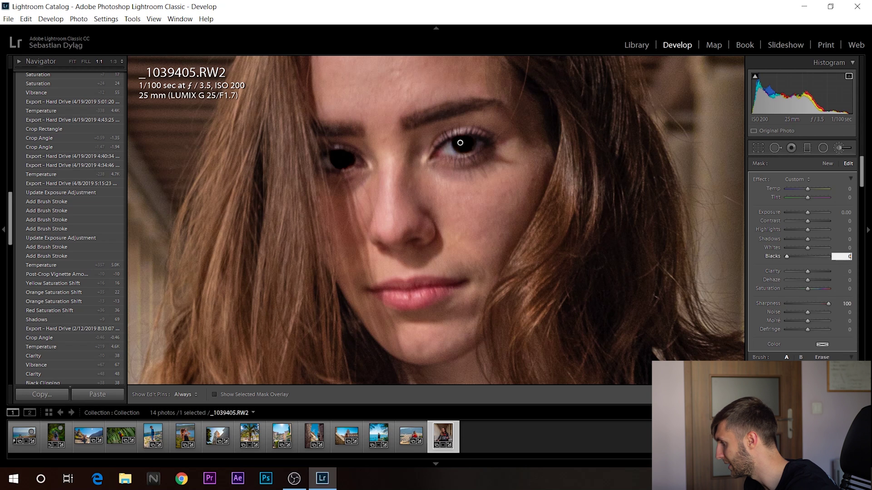
text(0)
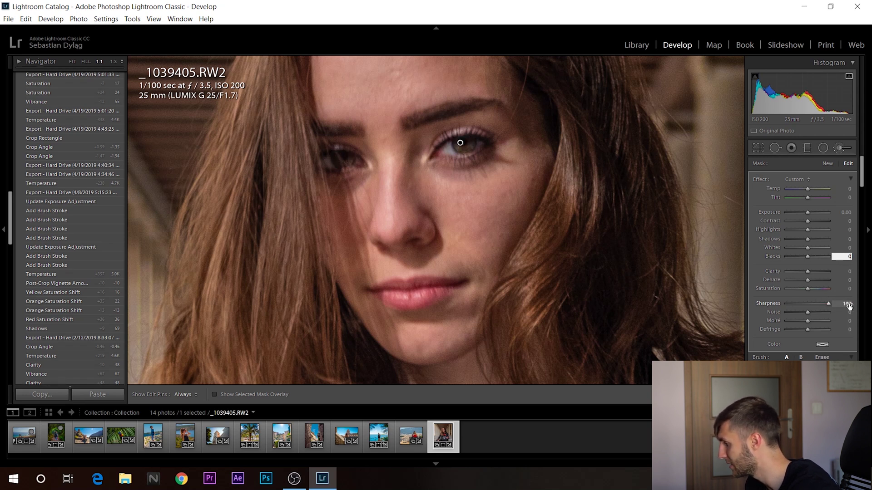
click(846, 303)
key(Return)
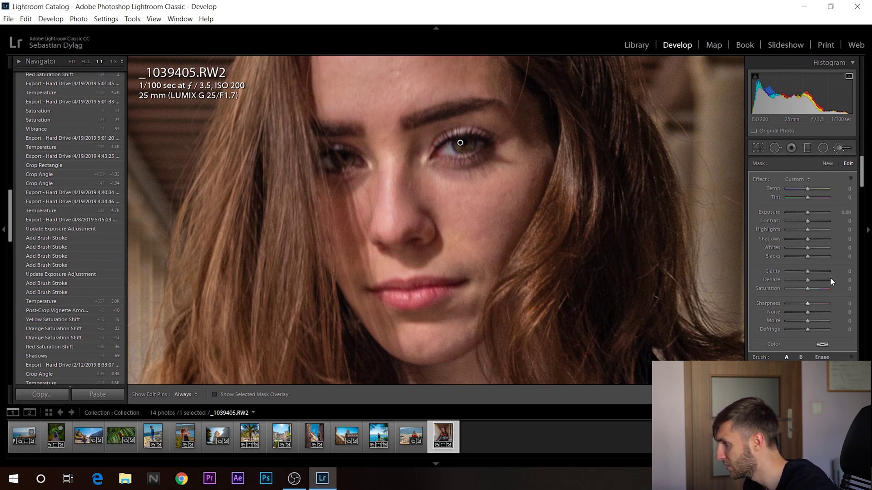
- Set the eye mask's Saturation to 46 and Exposure to 1.13, then finish brushing and view the whole portrait
drag(810, 288, 819, 288)
drag(807, 211, 813, 214)
key(k)
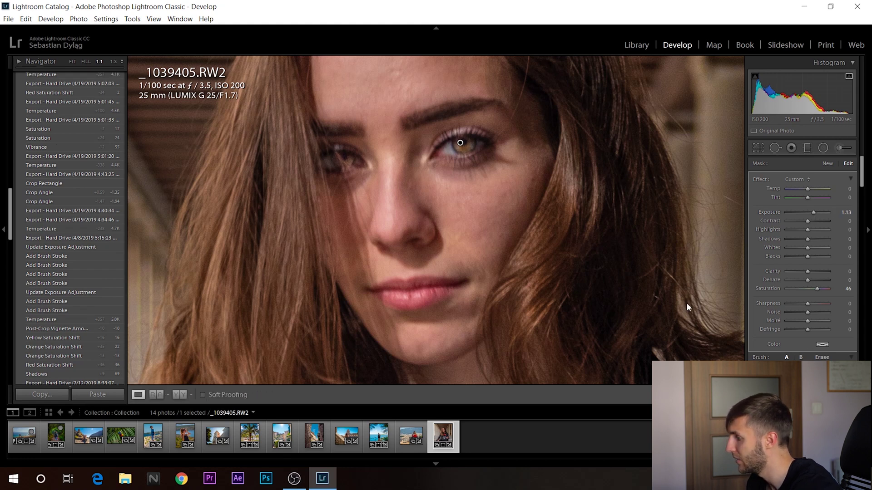
click(580, 186)
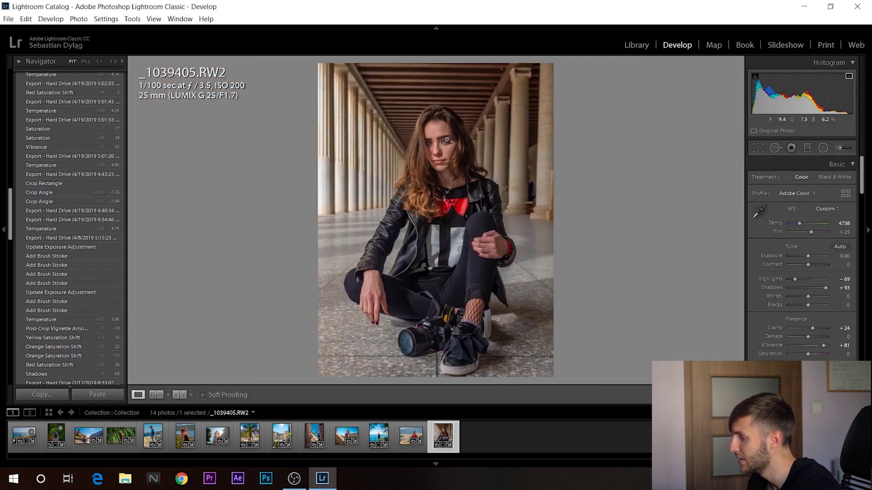
- Reselect the eye mask at close range and lower its Exposure to about 0.87
click(485, 151)
click(838, 148)
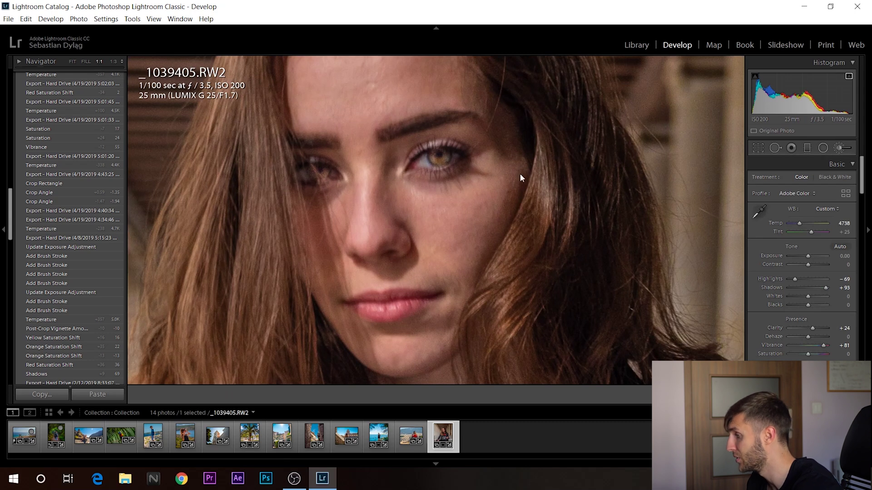
click(436, 155)
drag(813, 212, 810, 212)
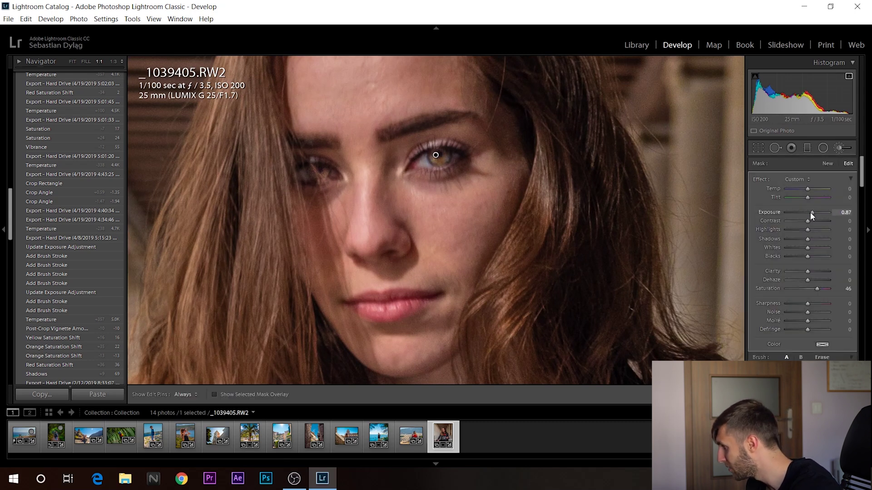
key(k)
click(733, 147)
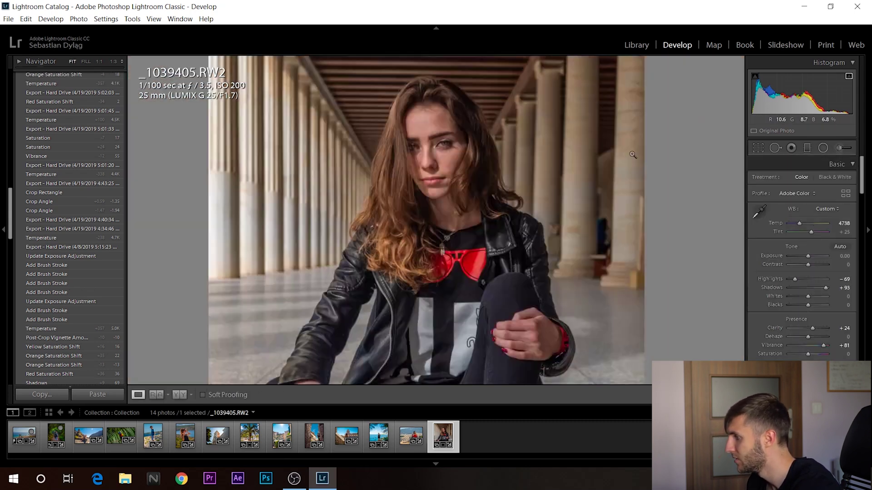
- Compare the retouched colonnade portrait with its original and inspect the brightened eyes up close
key(backslash)
key(backslash)
key(backslash)
key(backslash)
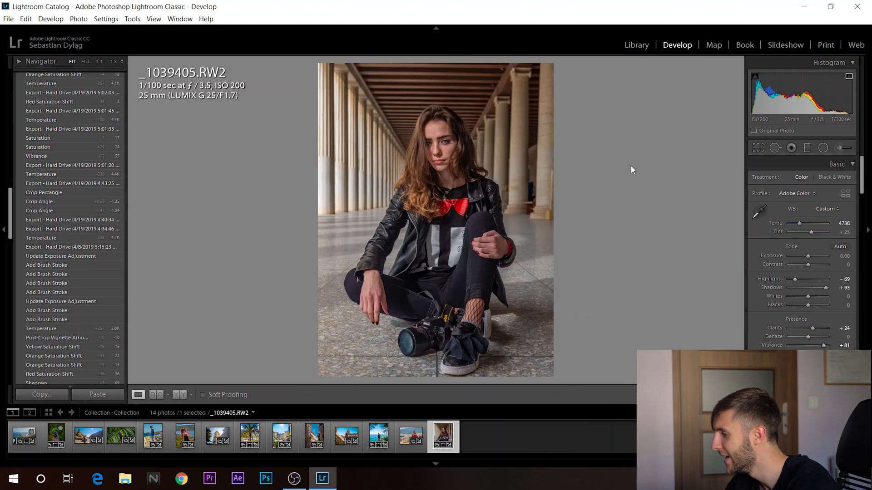
key(backslash)
key(backslash)
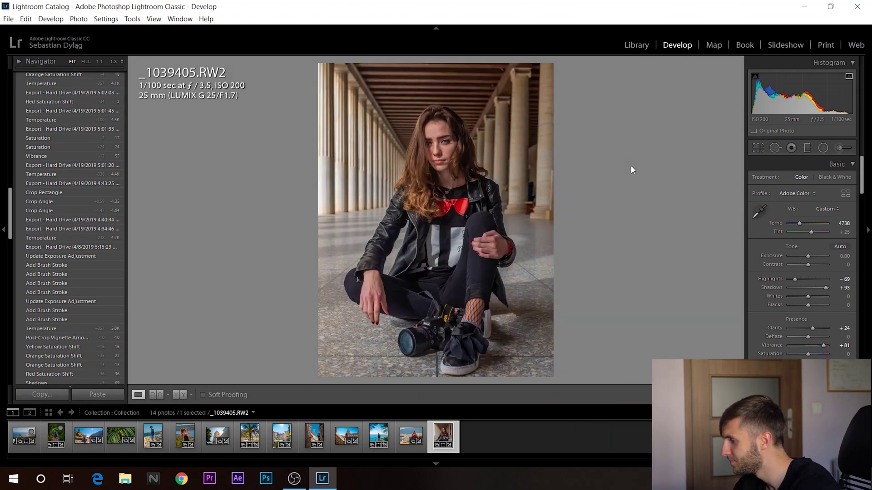
click(438, 147)
click(515, 175)
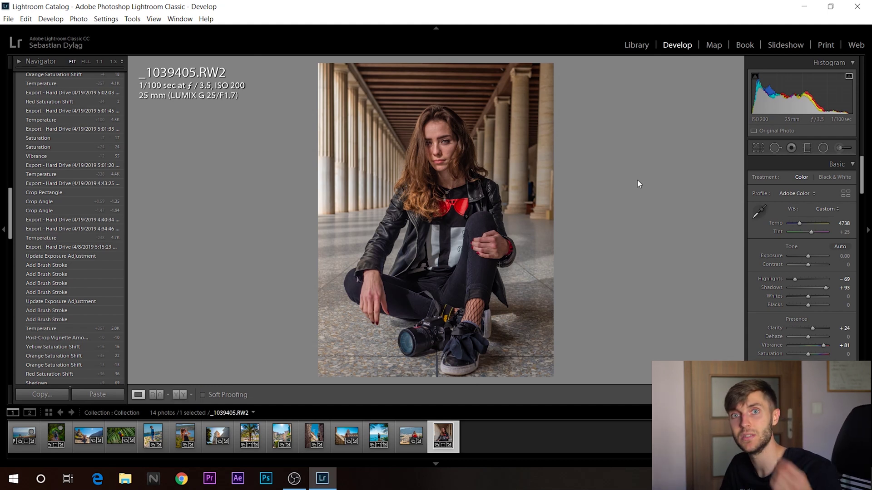
- Review the full colonnade portrait by switching repeatedly between its original and edited versions
key(backslash)
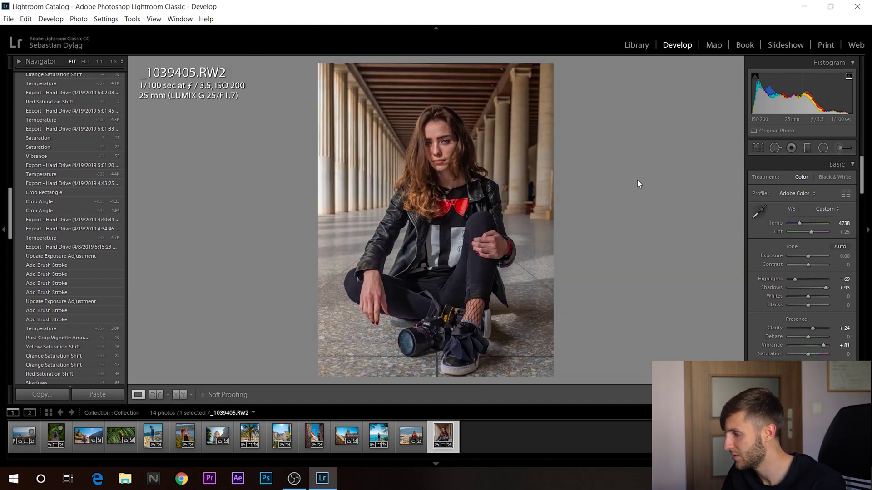
key(backslash)
key(backslash)
key(backslash)
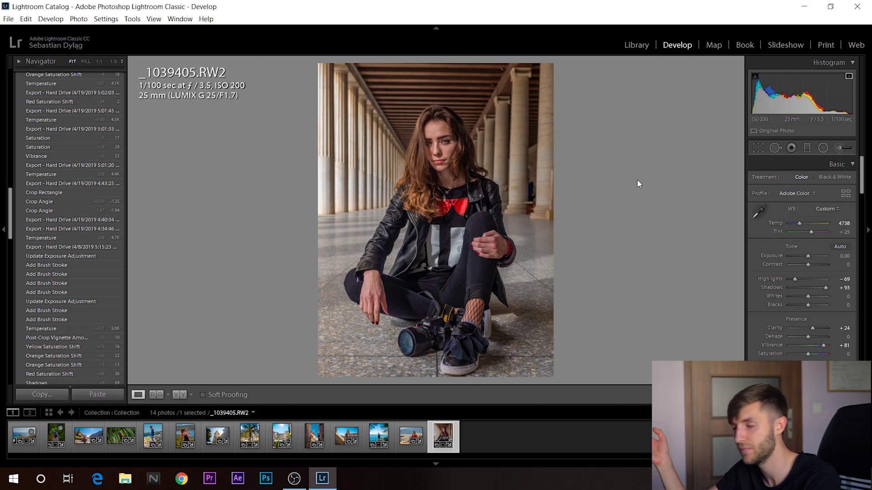
key(backslash)
key(backslash)
key(backslash)
key(backslash)
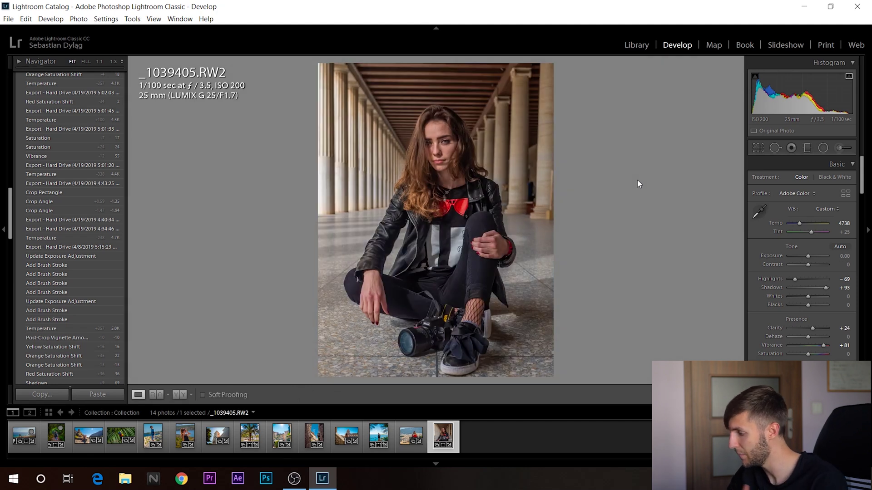
key(backslash)
key(backslash)
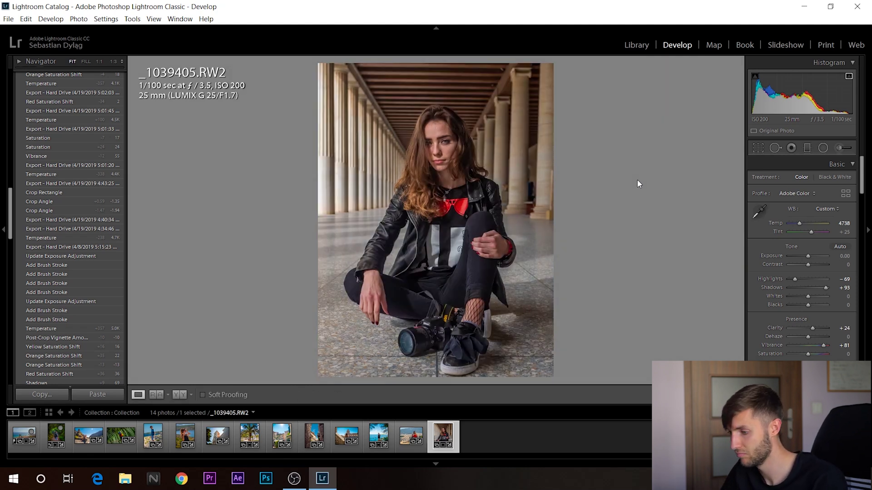